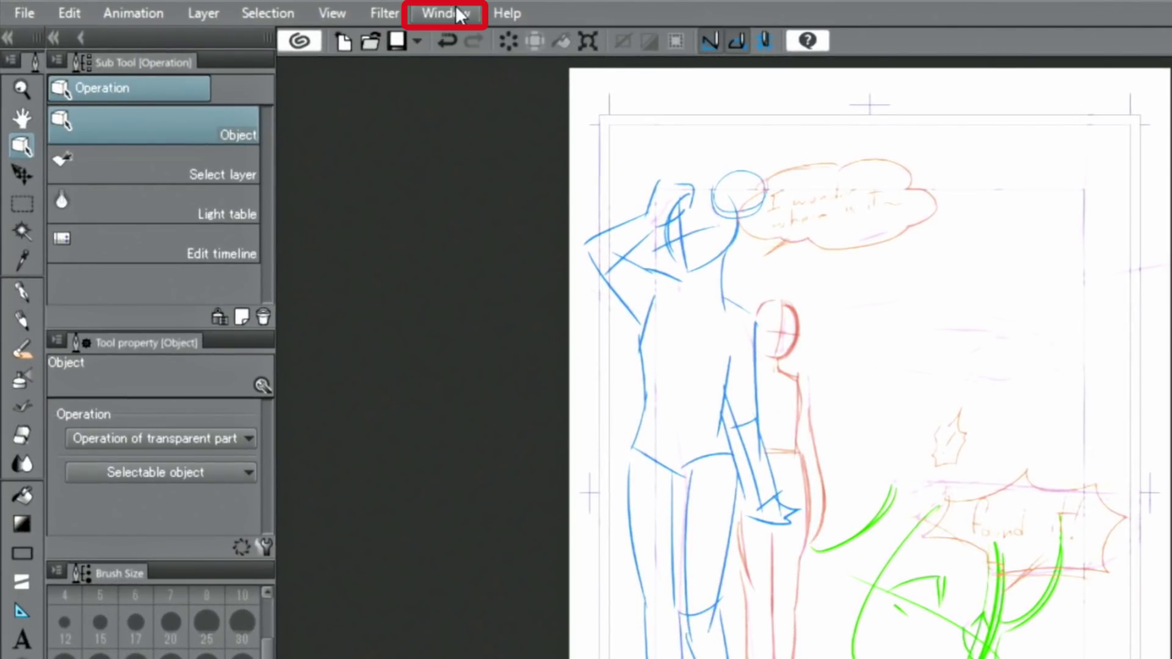
Open the Material [All materials] palette from the Window menu's Material submenu
{"action": "left_click", "coordinate": [455, 13]}
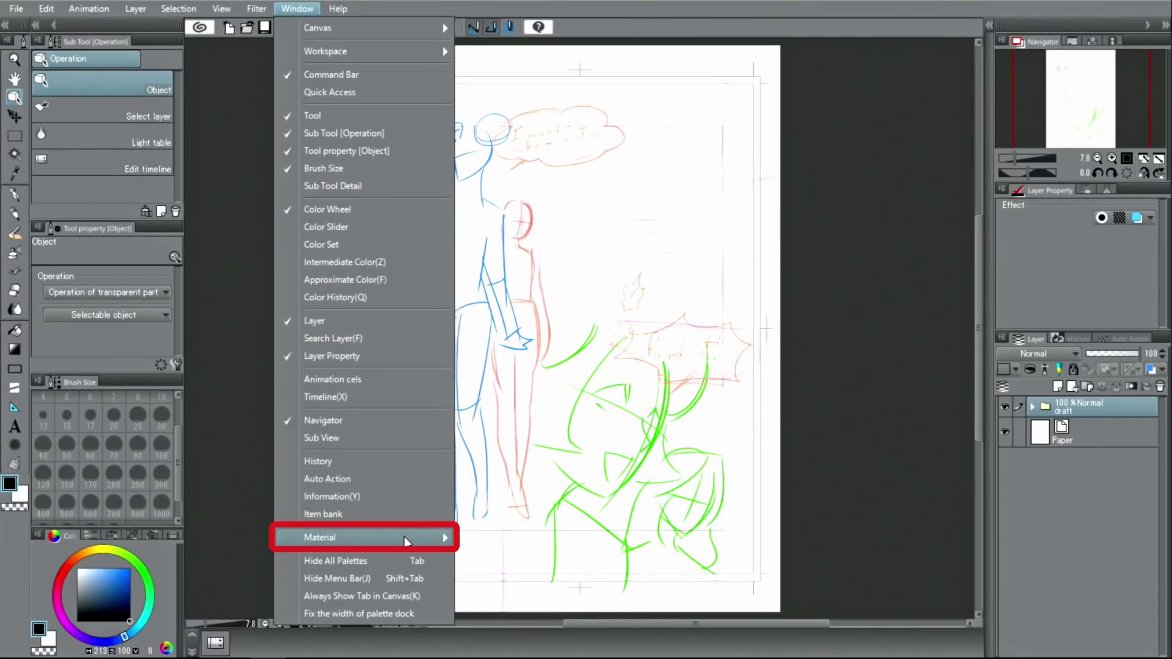
{"action": "mouse_move", "coordinate": [404, 536]}
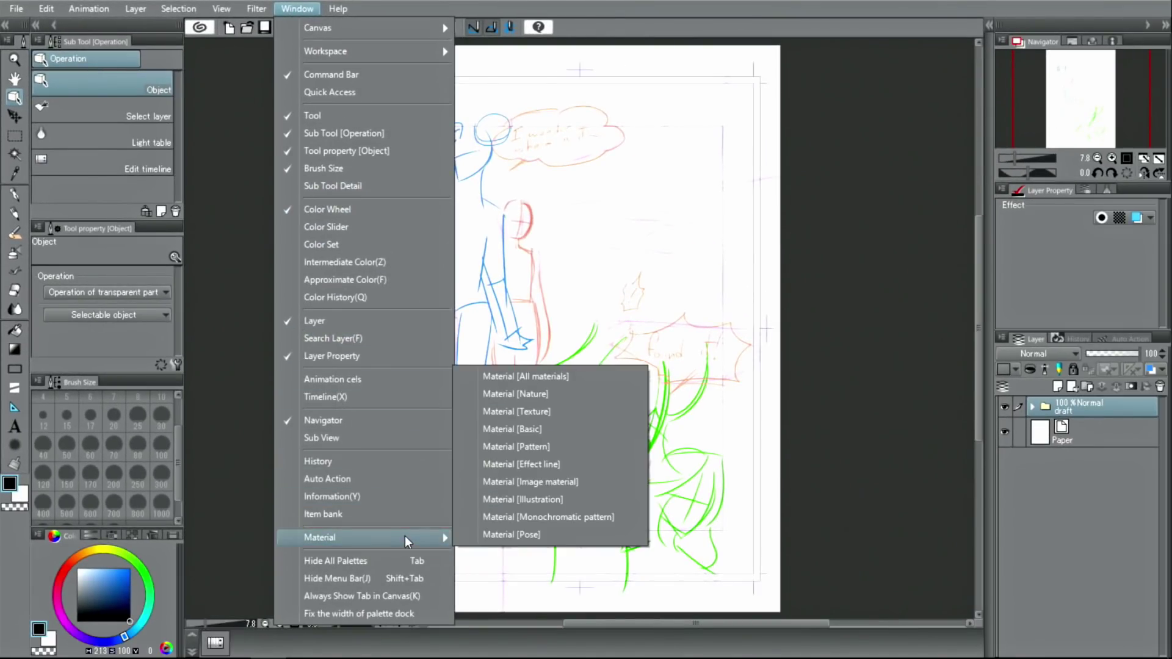
{"action": "left_click", "coordinate": [547, 376]}
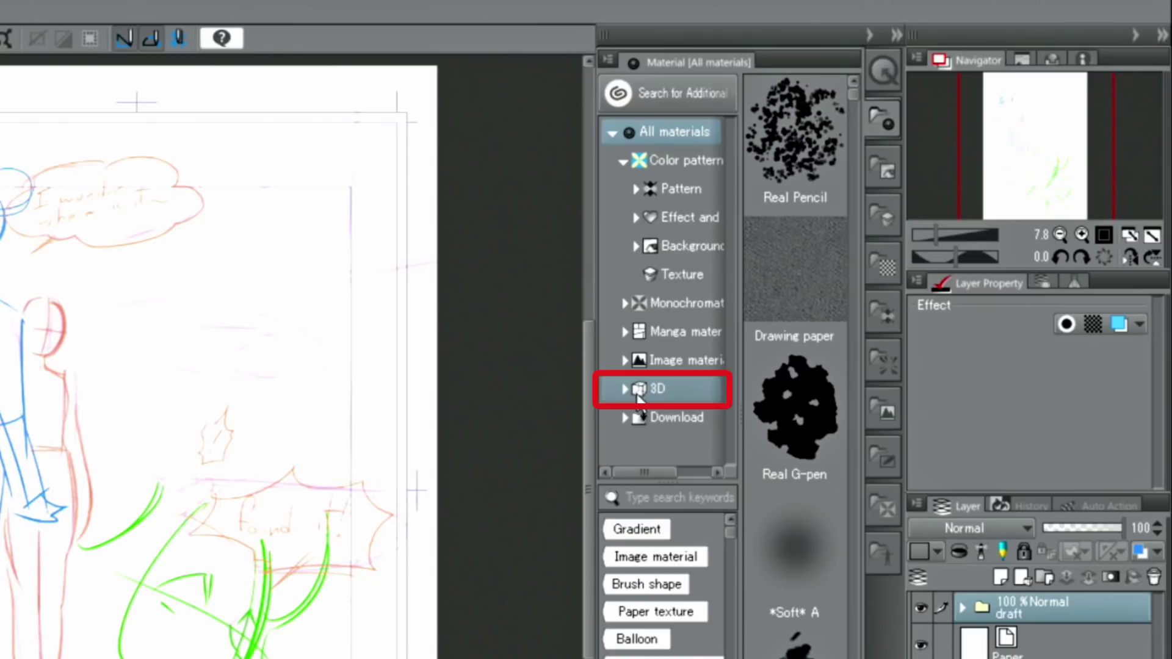
Drag the 3D drawing doll (Female) from 3D > Body type onto the page
{"action": "left_click", "coordinate": [633, 388]}
{"action": "left_click", "coordinate": [624, 386]}
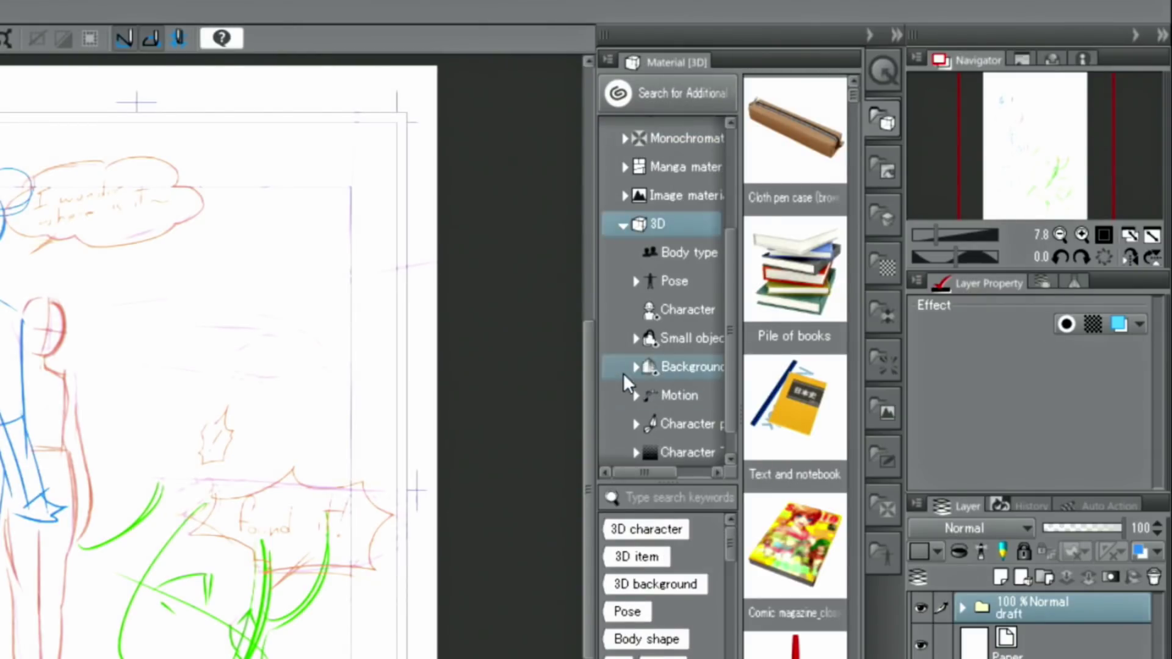
{"action": "left_click", "coordinate": [666, 253]}
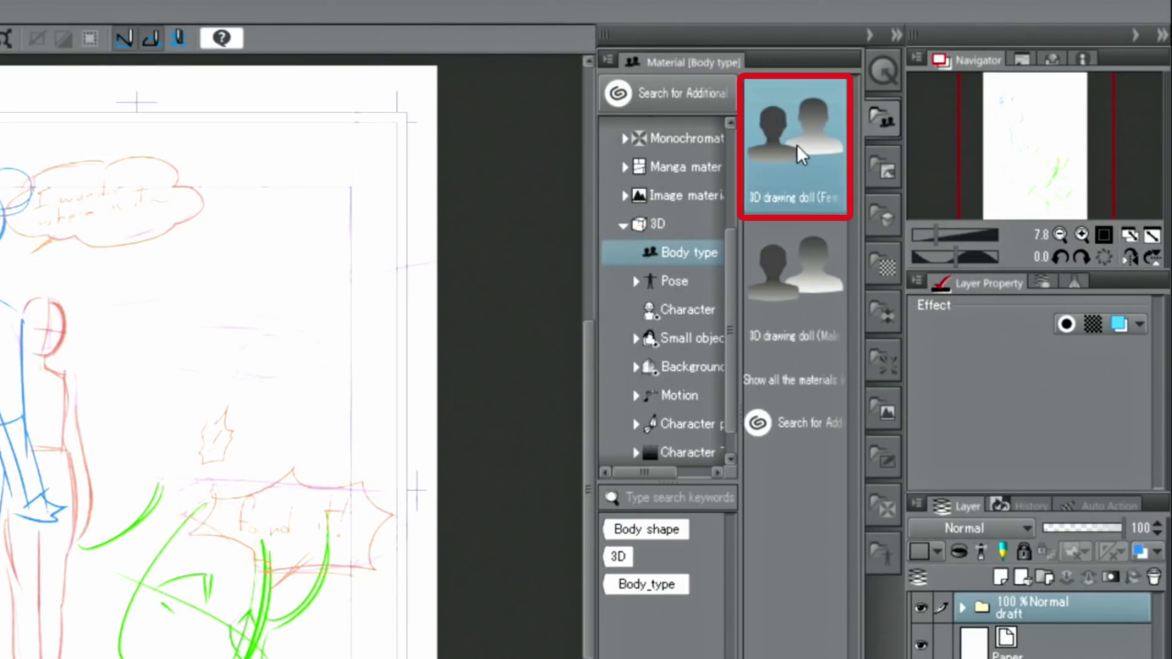
{"action": "mouse_move", "coordinate": [800, 133]}
{"action": "left_mouse_down"}
{"action": "mouse_move", "coordinate": [586, 298]}
{"action": "mouse_move", "coordinate": [138, 432]}
{"action": "left_mouse_up"}
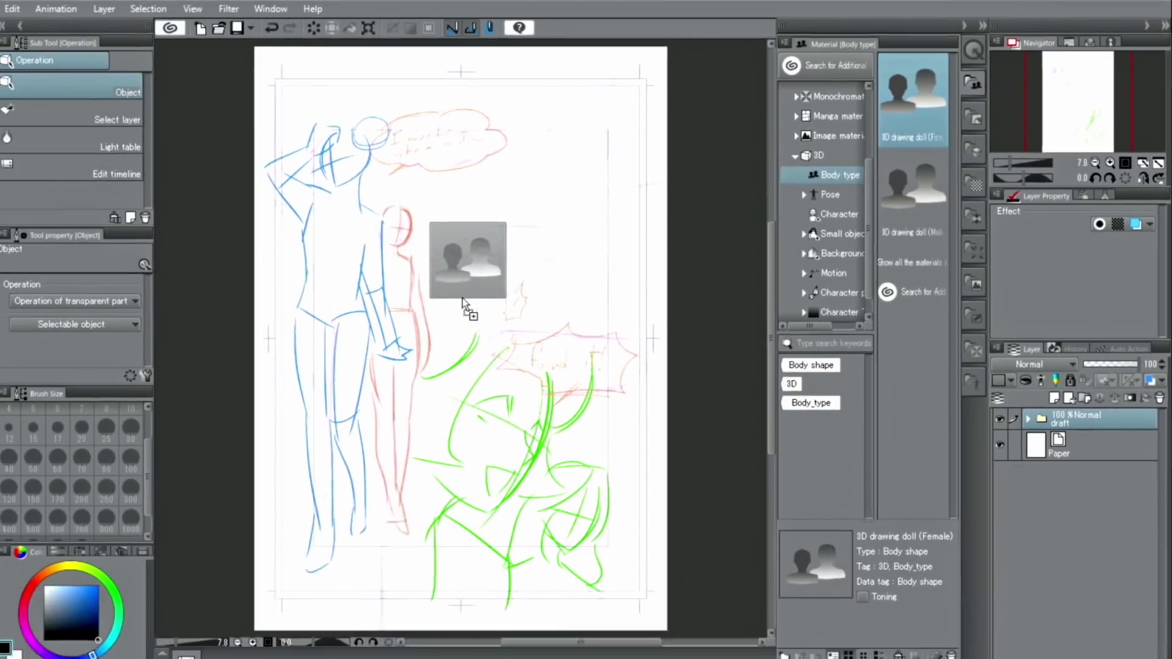
{"action": "mouse_move", "coordinate": [463, 298]}
{"action": "left_mouse_down"}
{"action": "mouse_move", "coordinate": [432, 302]}
{"action": "mouse_move", "coordinate": [454, 298]}
{"action": "left_mouse_up"}
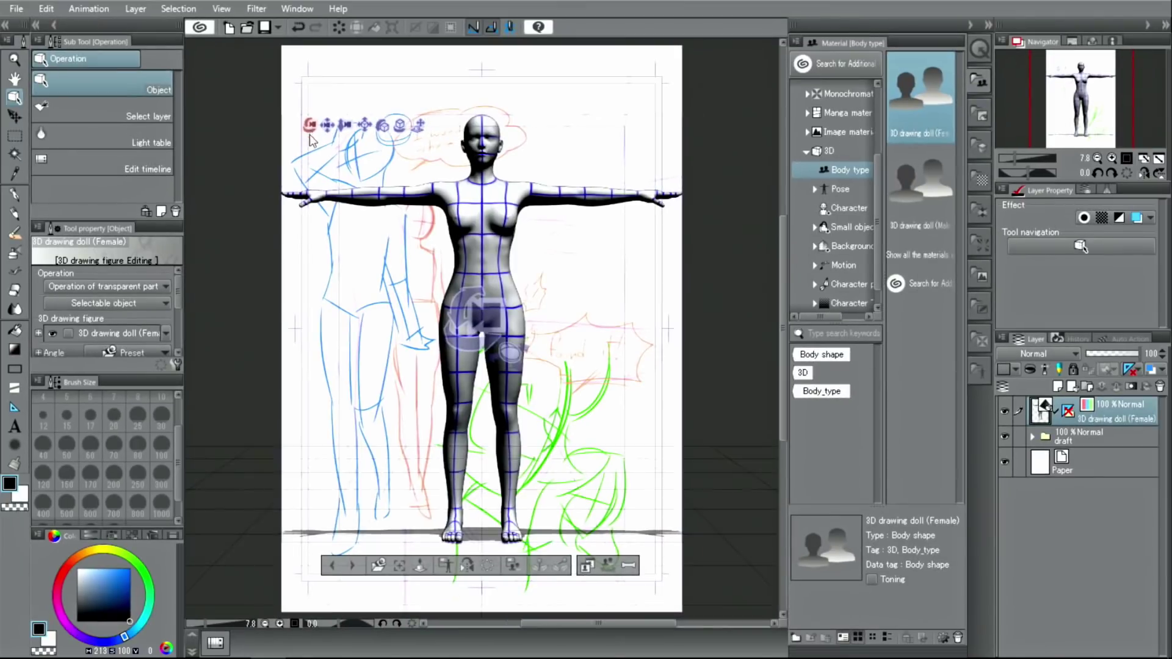
Rotate the camera so the female doll faces slightly left over the sketched figure
{"action": "left_click_drag", "start_coordinate": [333, 62], "coordinate": [428, 153]}
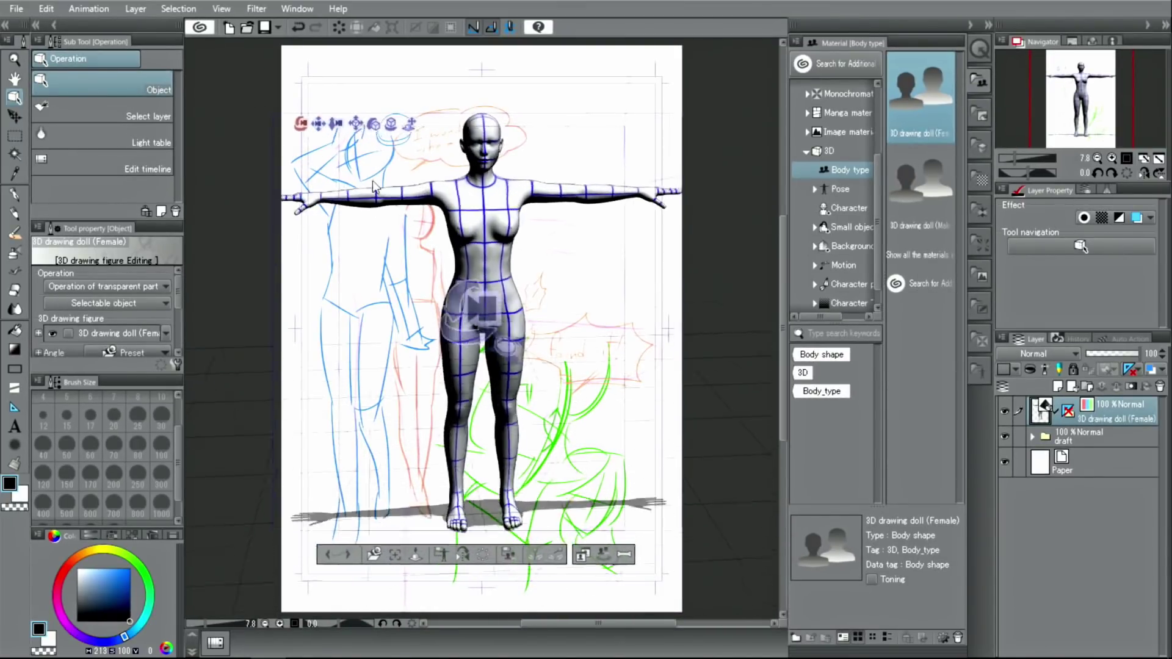
{"action": "left_click_drag", "start_coordinate": [374, 186], "coordinate": [237, 155]}
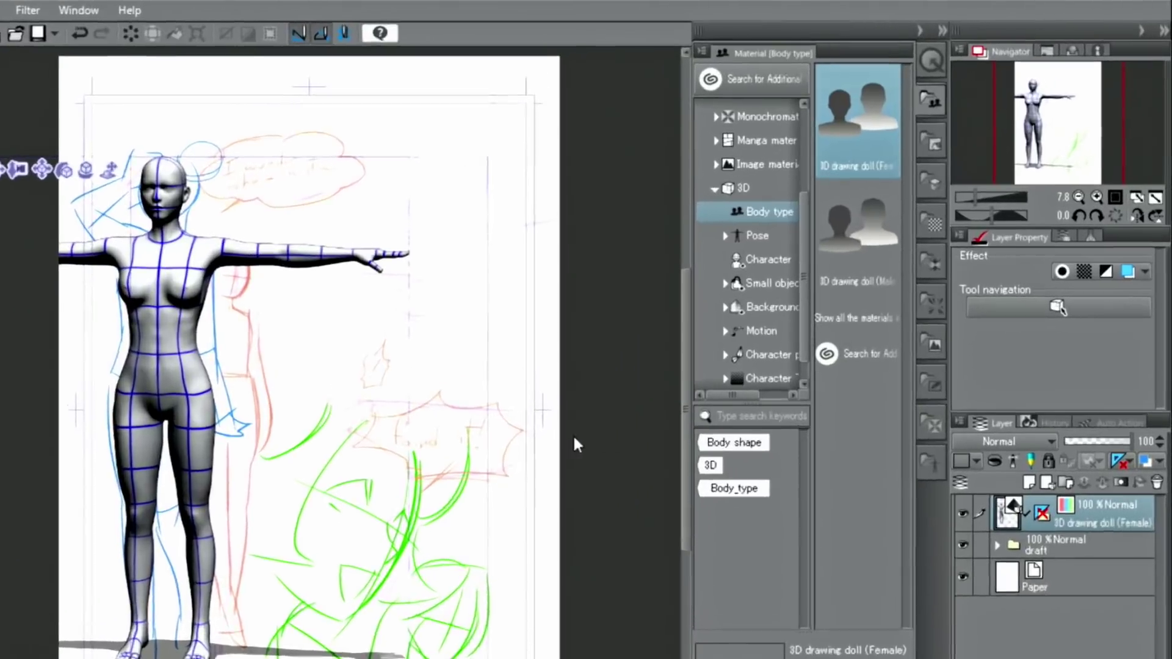
Apply the C_standing 01 pose to the female doll and rotate the view forward
{"action": "left_click", "coordinate": [750, 240]}
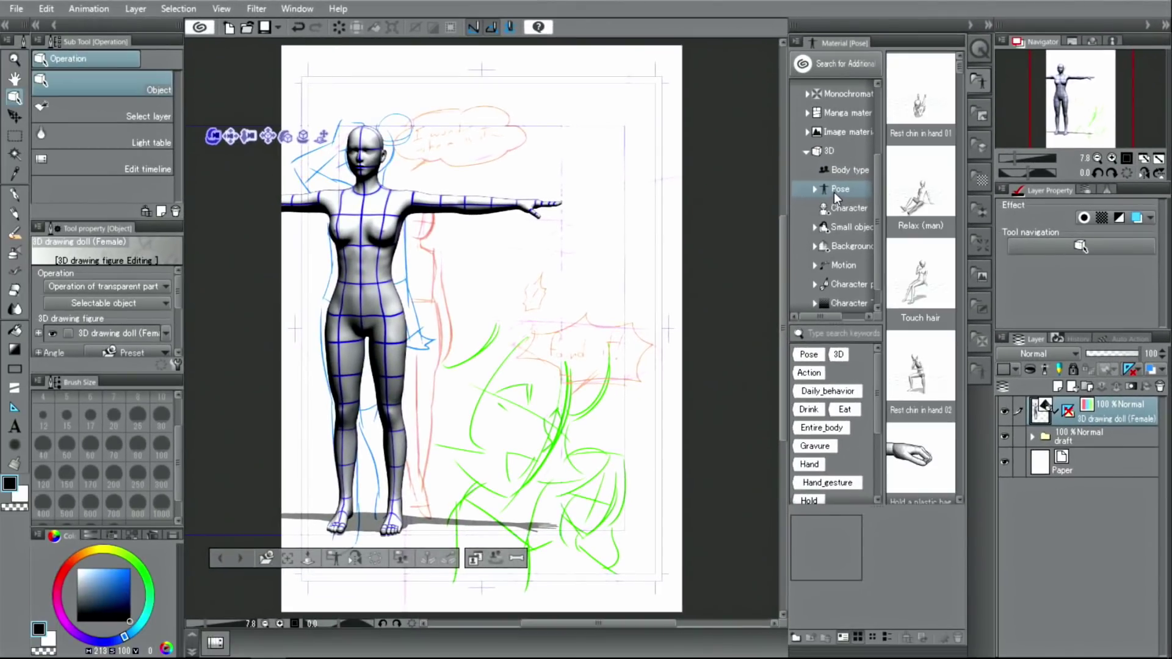
{"action": "left_click_drag", "start_coordinate": [958, 75], "coordinate": [964, 145]}
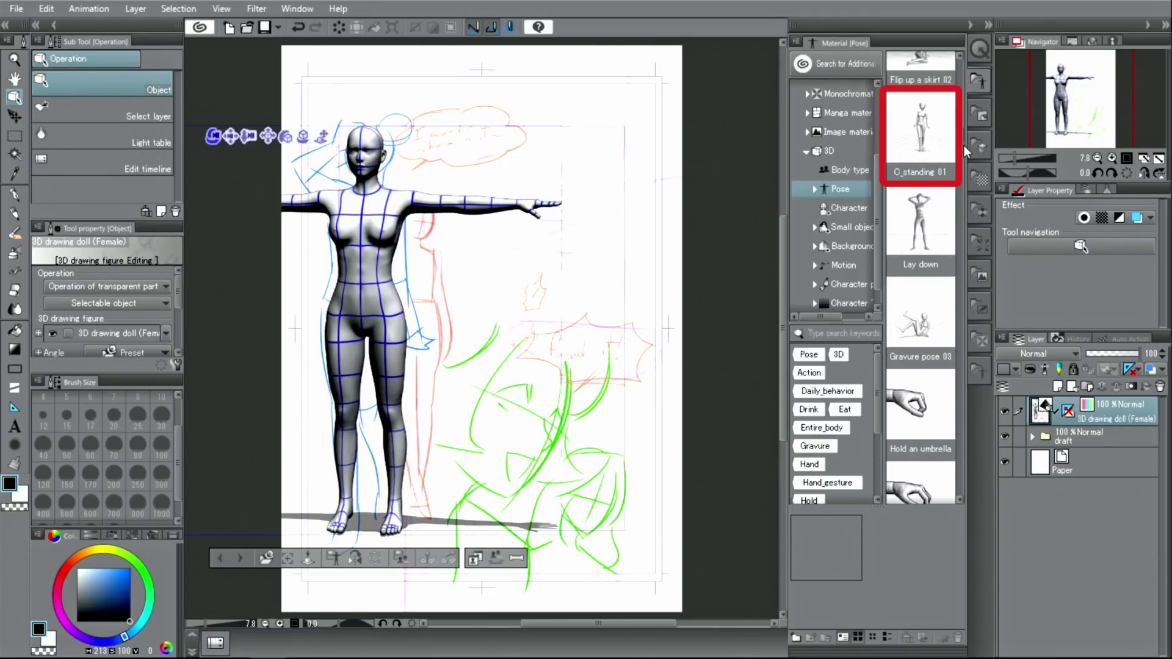
{"action": "left_click_drag", "start_coordinate": [922, 131], "coordinate": [359, 241]}
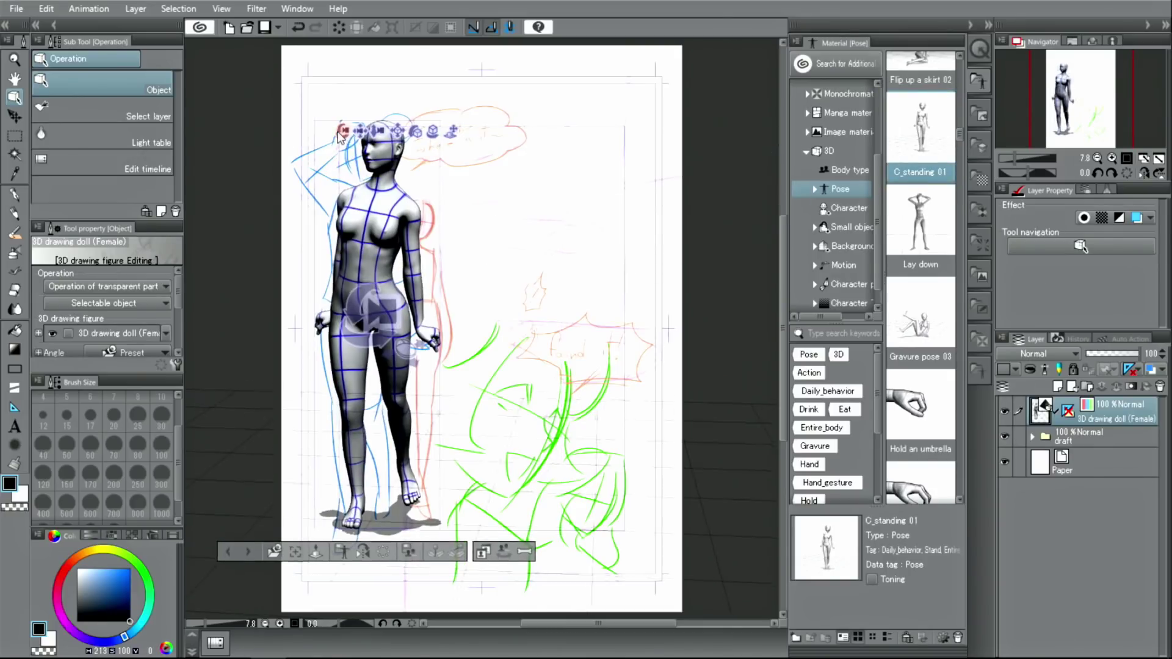
{"action": "mouse_move", "coordinate": [339, 130]}
{"action": "left_mouse_down"}
{"action": "mouse_move", "coordinate": [319, 123]}
{"action": "mouse_move", "coordinate": [360, 137]}
{"action": "left_mouse_up"}
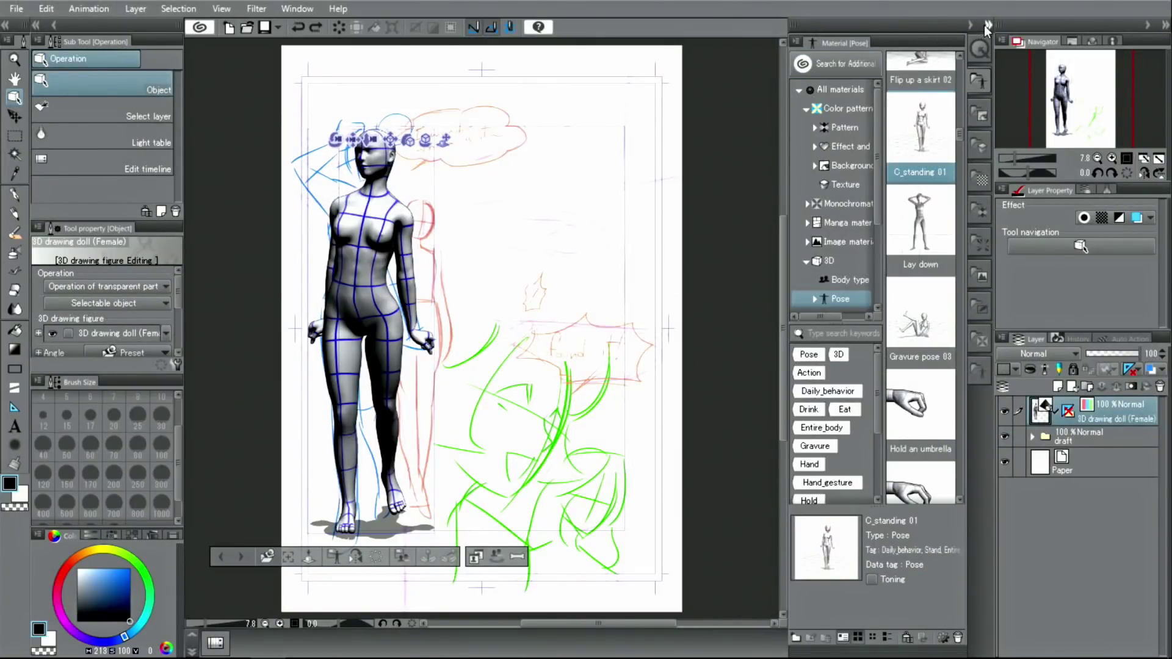
Collapse the Material palette and change Display settings for editing from Normal to Fast
{"action": "left_click", "coordinate": [986, 25]}
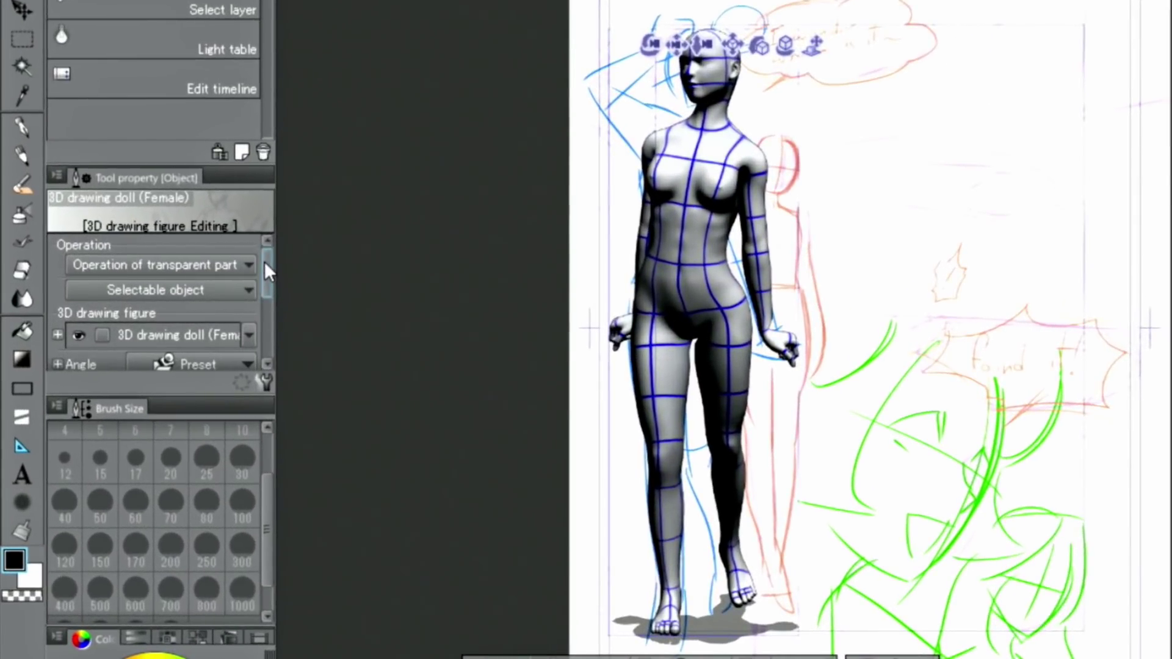
{"action": "left_click_drag", "start_coordinate": [175, 285], "coordinate": [174, 327]}
{"action": "left_click", "coordinate": [223, 359]}
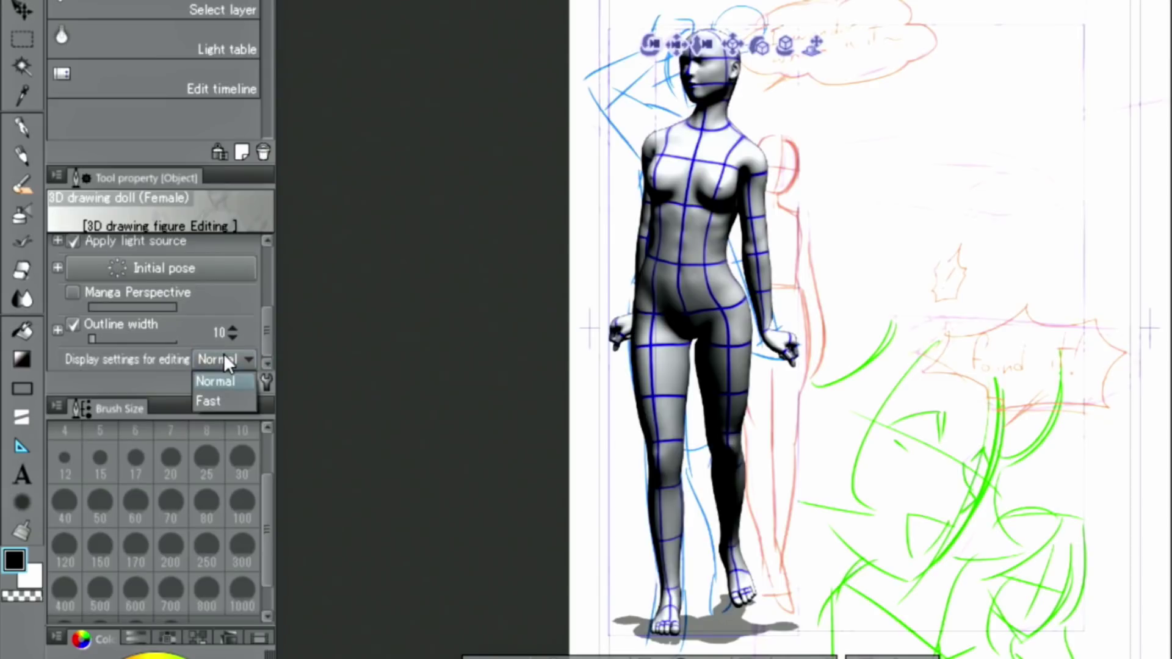
{"action": "left_click", "coordinate": [214, 401]}
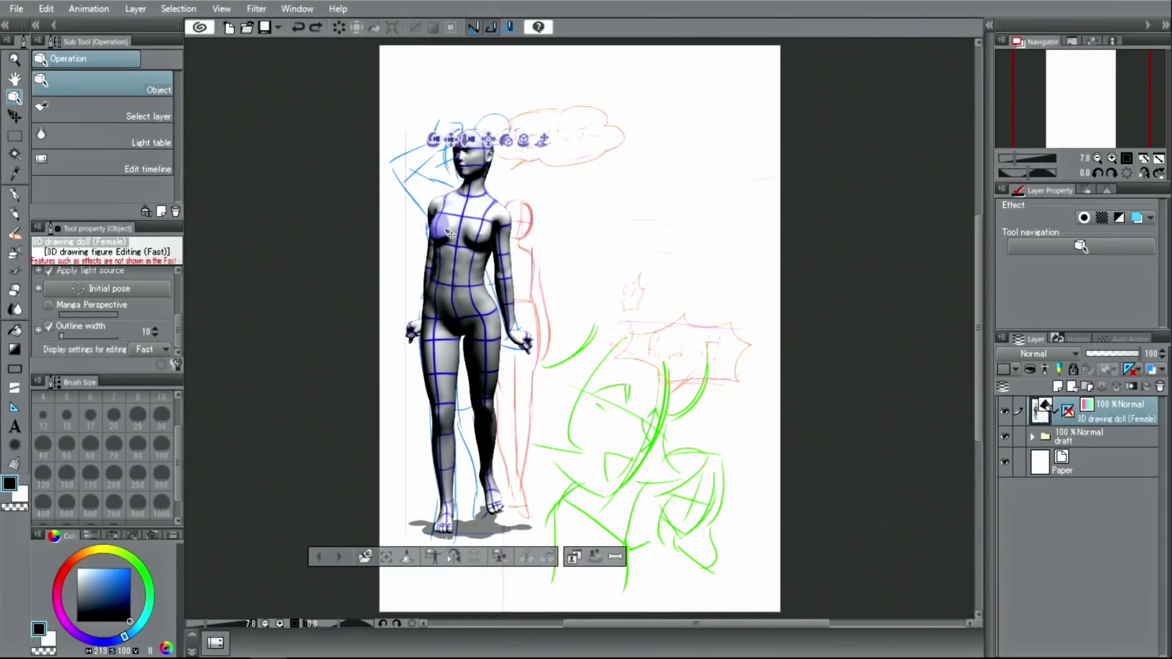
{"action": "left_click", "coordinate": [457, 289]}
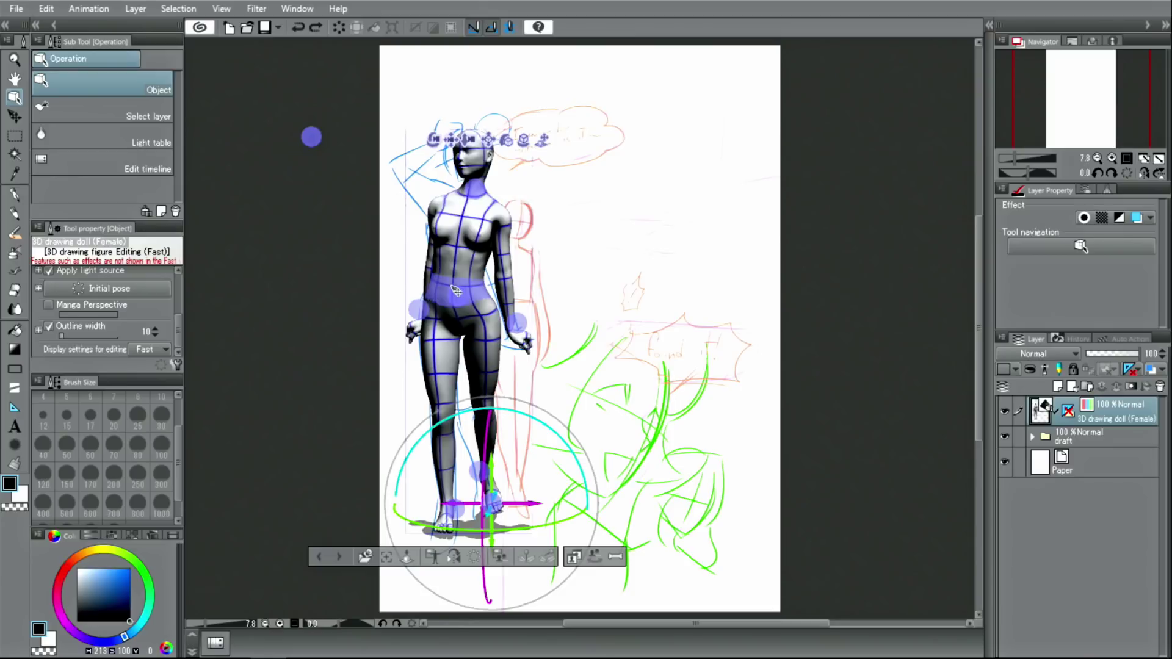
Raise the doll's right arm, tilt the torso, and bend the elbow so the hand reaches her forehead
{"action": "left_click_drag", "start_coordinate": [415, 310], "coordinate": [333, 95]}
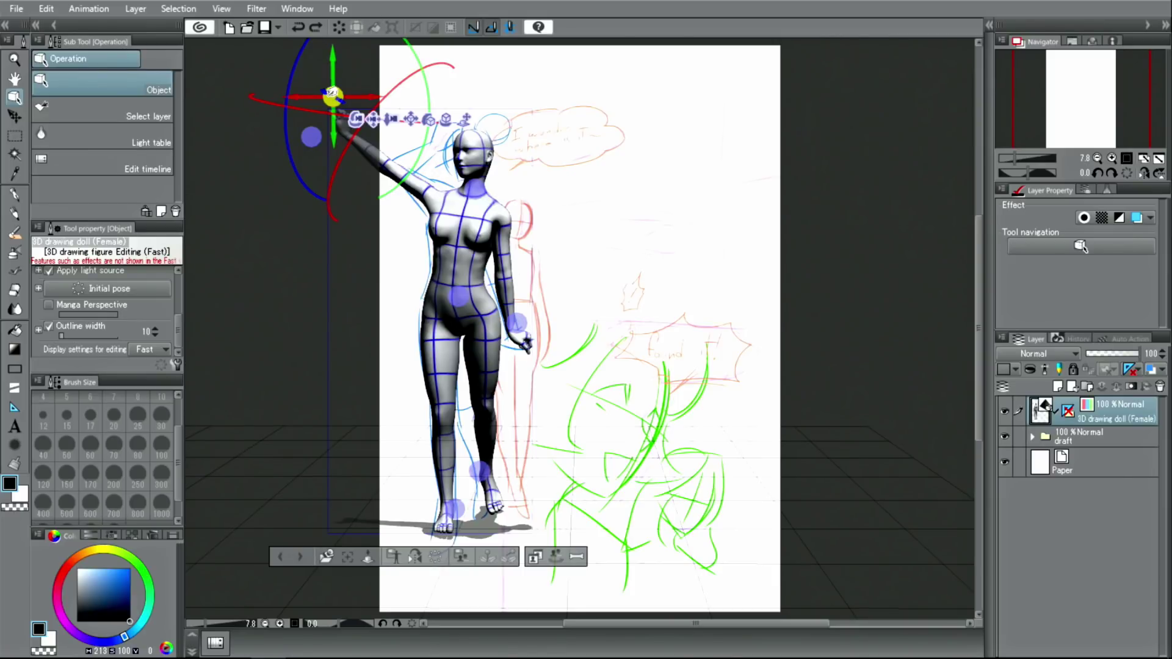
{"action": "left_click", "coordinate": [451, 218]}
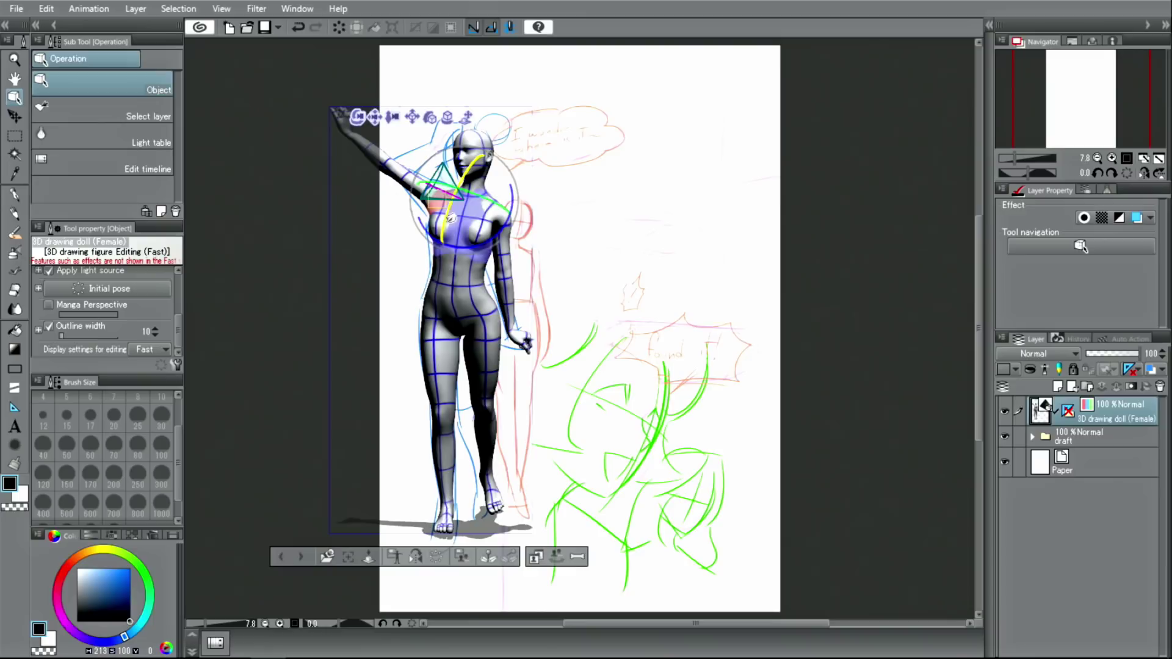
{"action": "left_click_drag", "start_coordinate": [451, 218], "coordinate": [496, 118]}
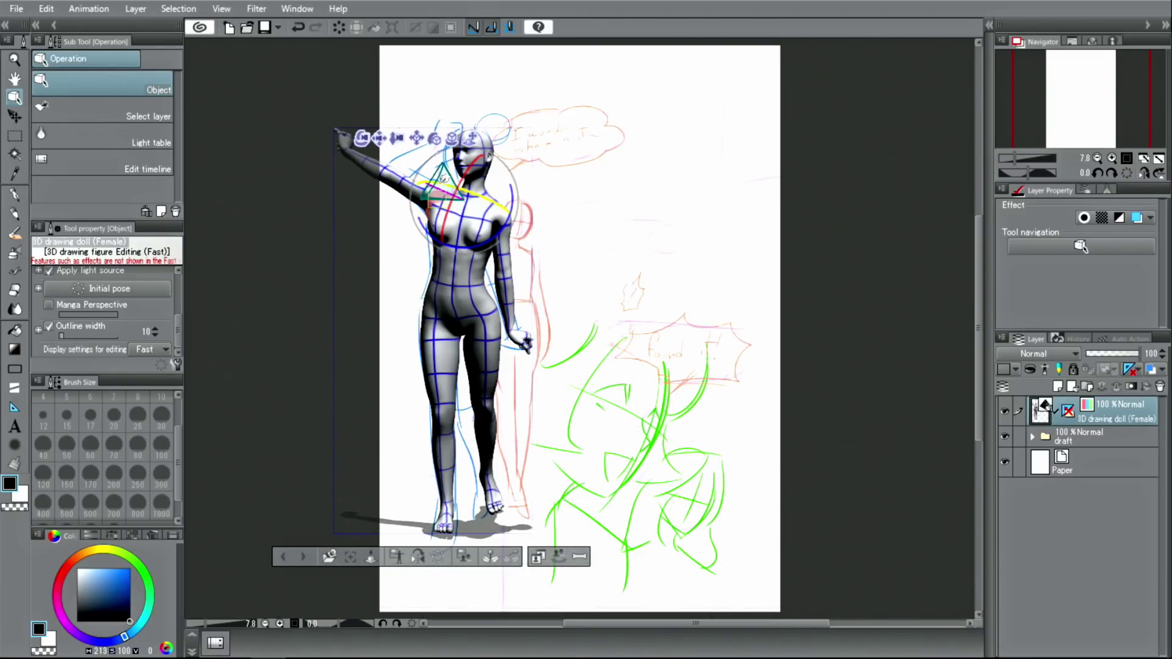
{"action": "left_click_drag", "start_coordinate": [486, 150], "coordinate": [476, 209]}
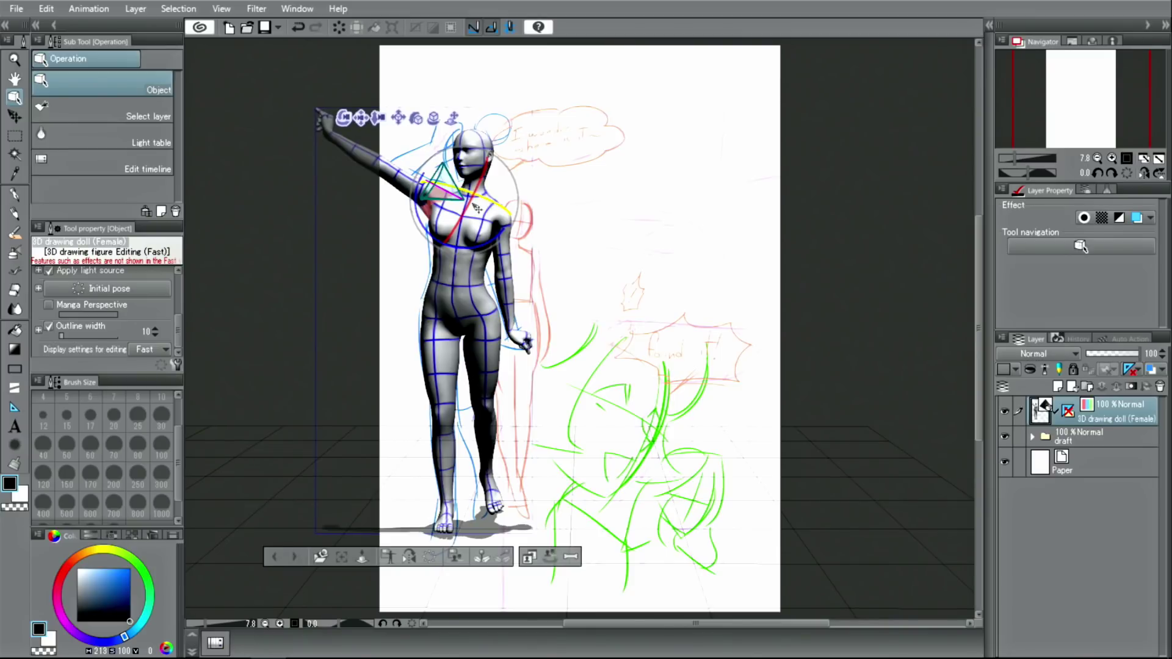
{"action": "left_click", "coordinate": [396, 174]}
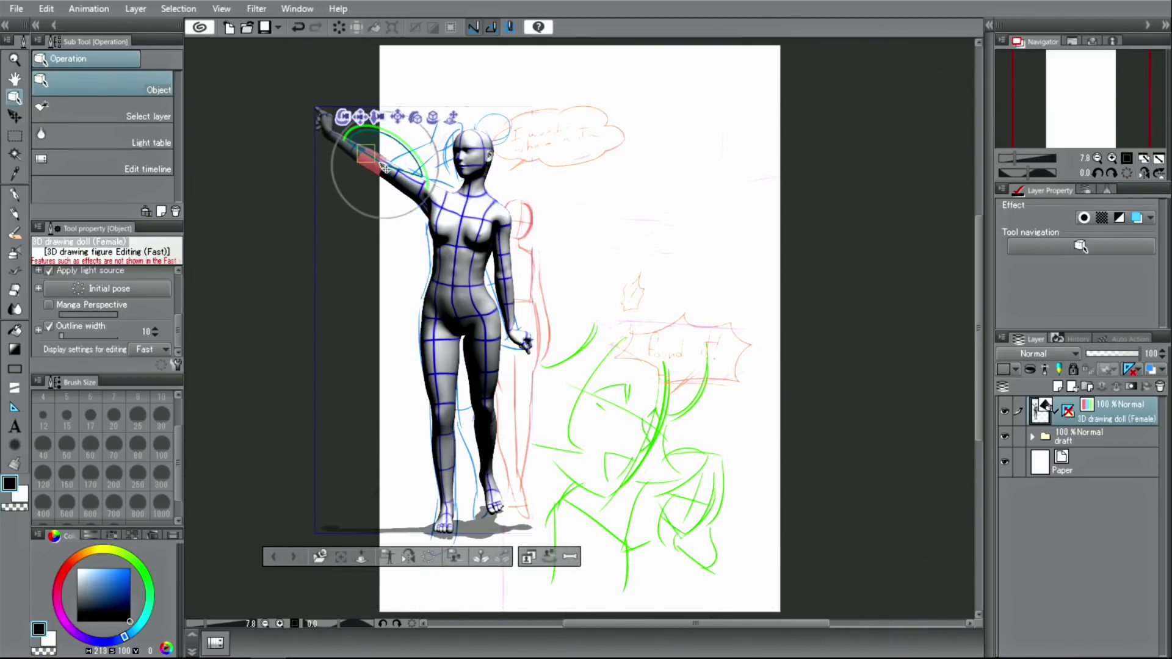
{"action": "left_click_drag", "start_coordinate": [391, 129], "coordinate": [456, 178]}
Twist the doll's thigh to shift her leg position
{"action": "left_click", "coordinate": [445, 95]}
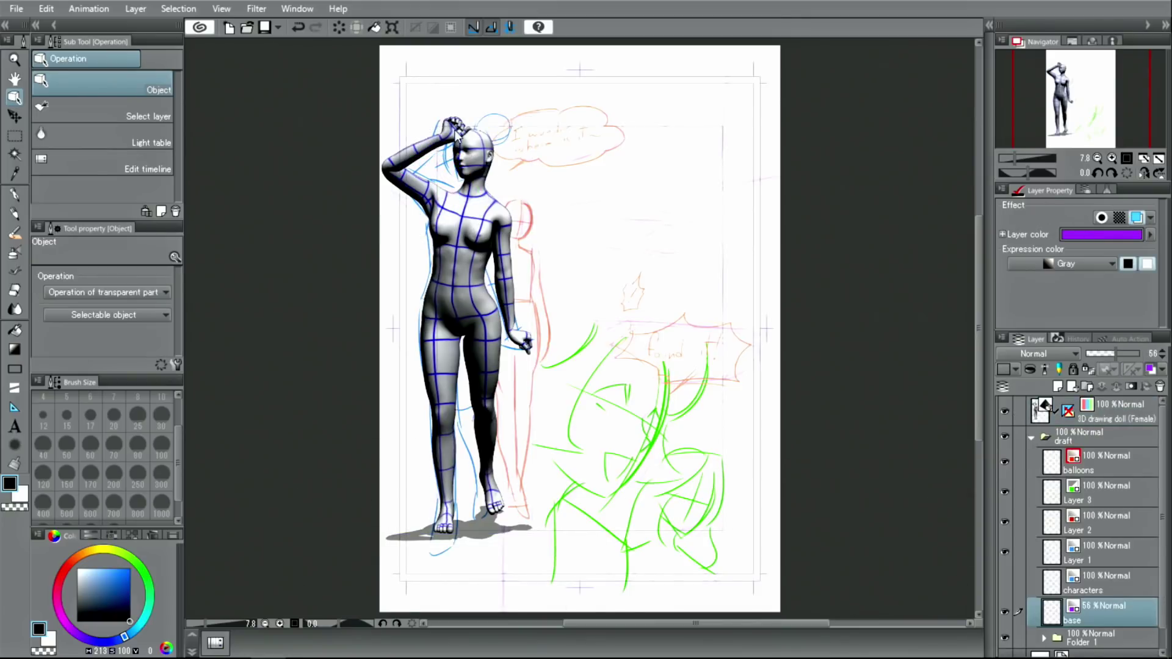
{"action": "left_click", "coordinate": [480, 353]}
{"action": "left_click", "coordinate": [488, 346]}
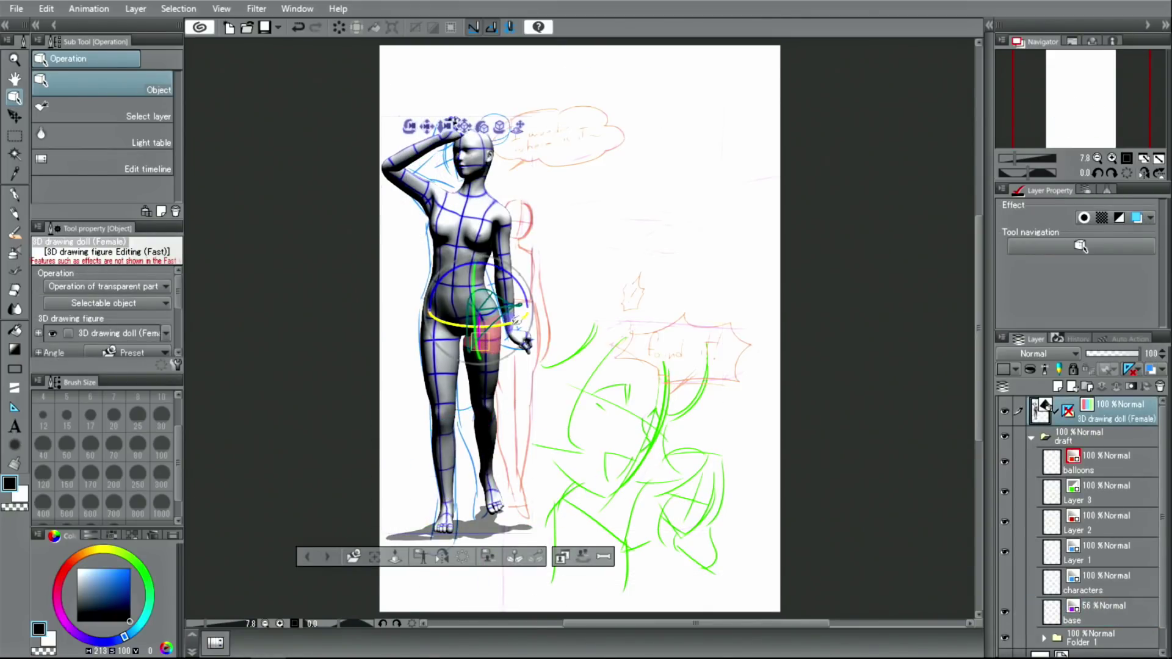
{"action": "left_click_drag", "start_coordinate": [517, 317], "coordinate": [500, 427]}
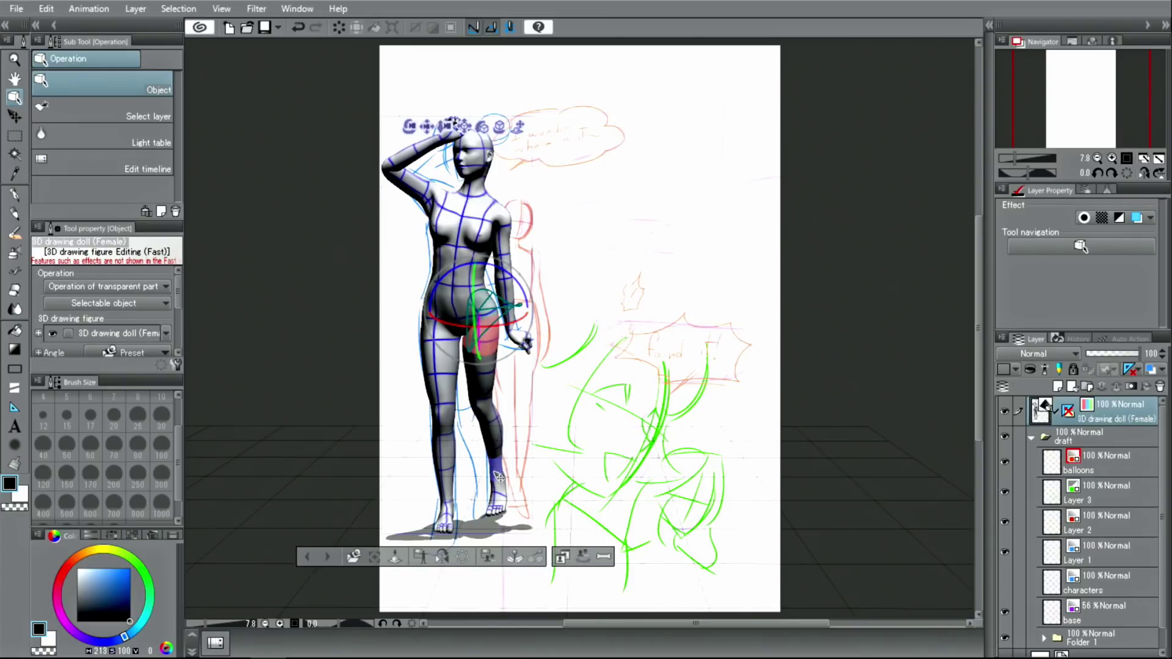
{"action": "left_click", "coordinate": [498, 477]}
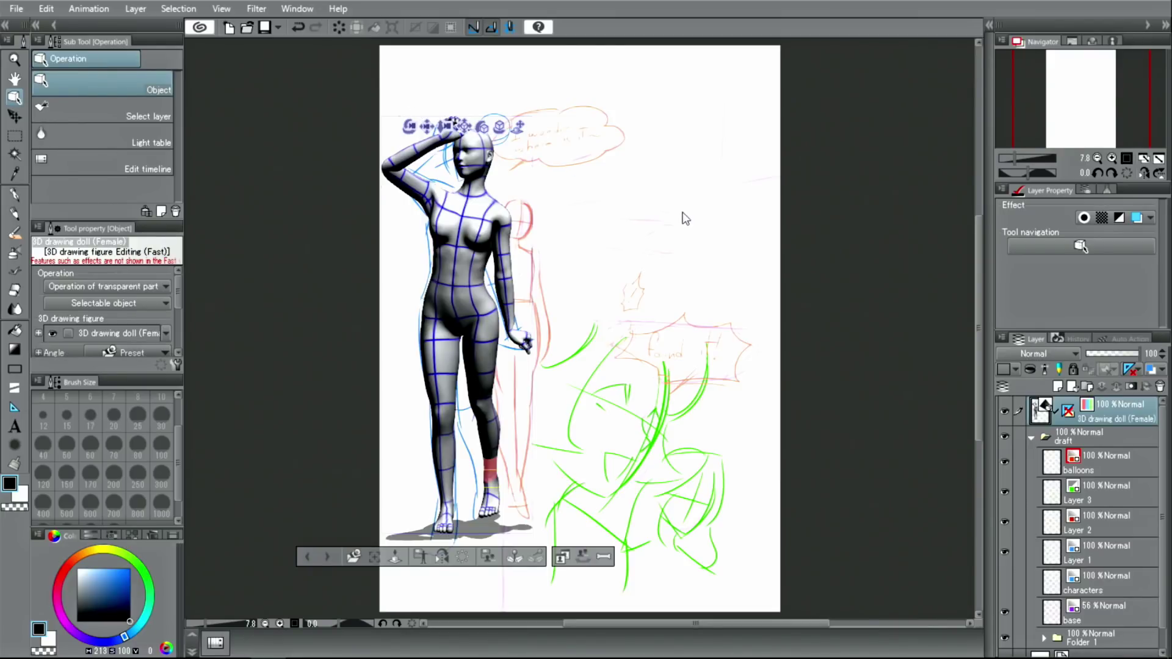
Rotate the doll's chest and turn the whole doll to face the viewer over the blue sketch
{"action": "left_click_drag", "start_coordinate": [685, 217], "coordinate": [485, 201]}
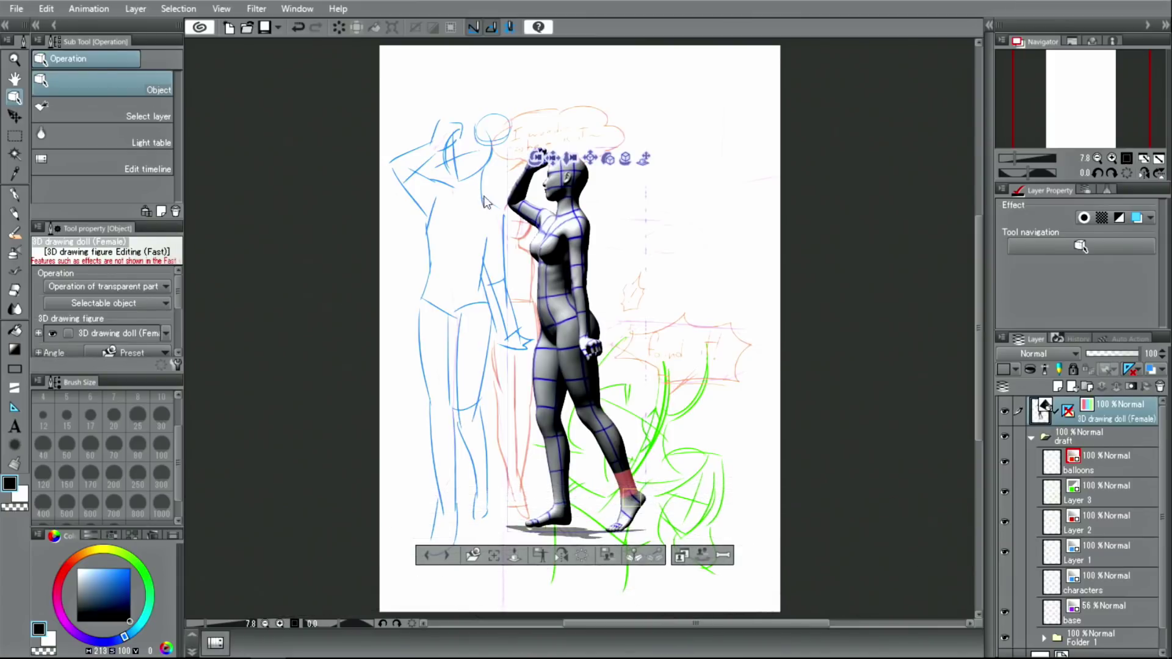
{"action": "left_click", "coordinate": [556, 215]}
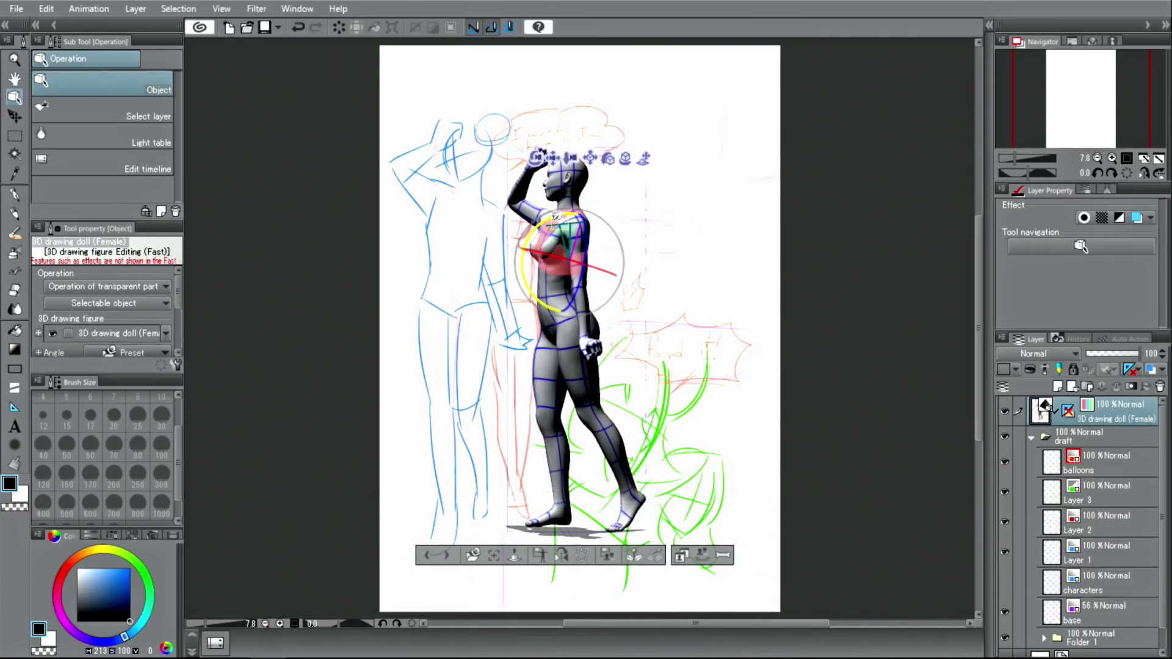
{"action": "left_click_drag", "start_coordinate": [537, 227], "coordinate": [548, 220]}
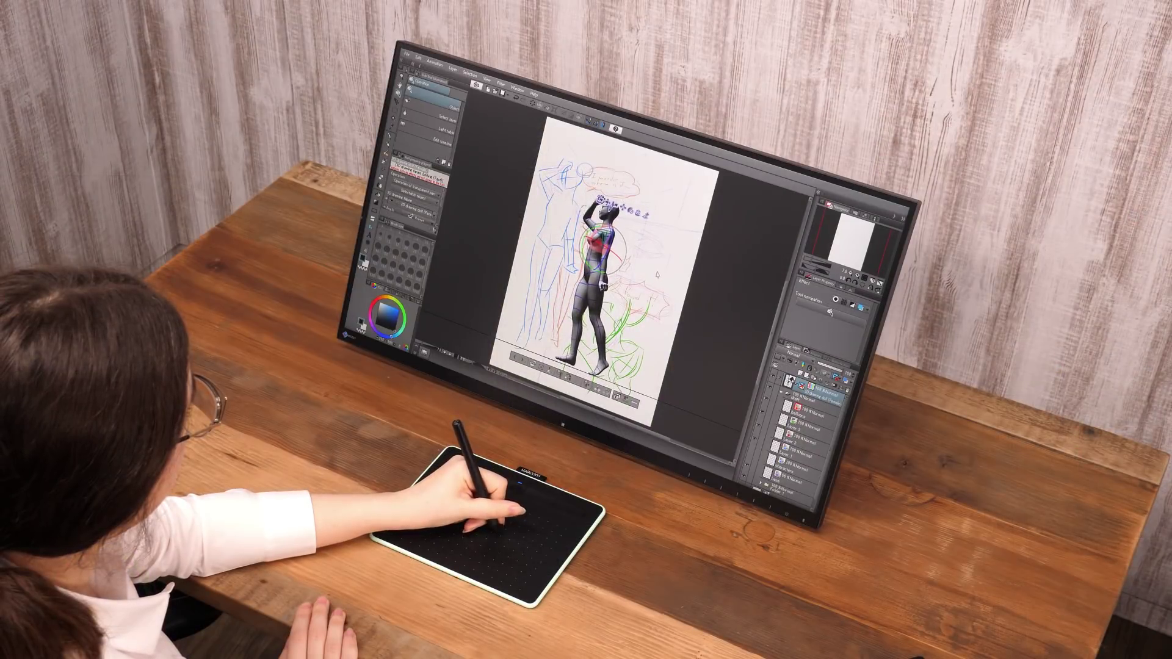
{"action": "left_click_drag", "start_coordinate": [654, 281], "coordinate": [747, 334]}
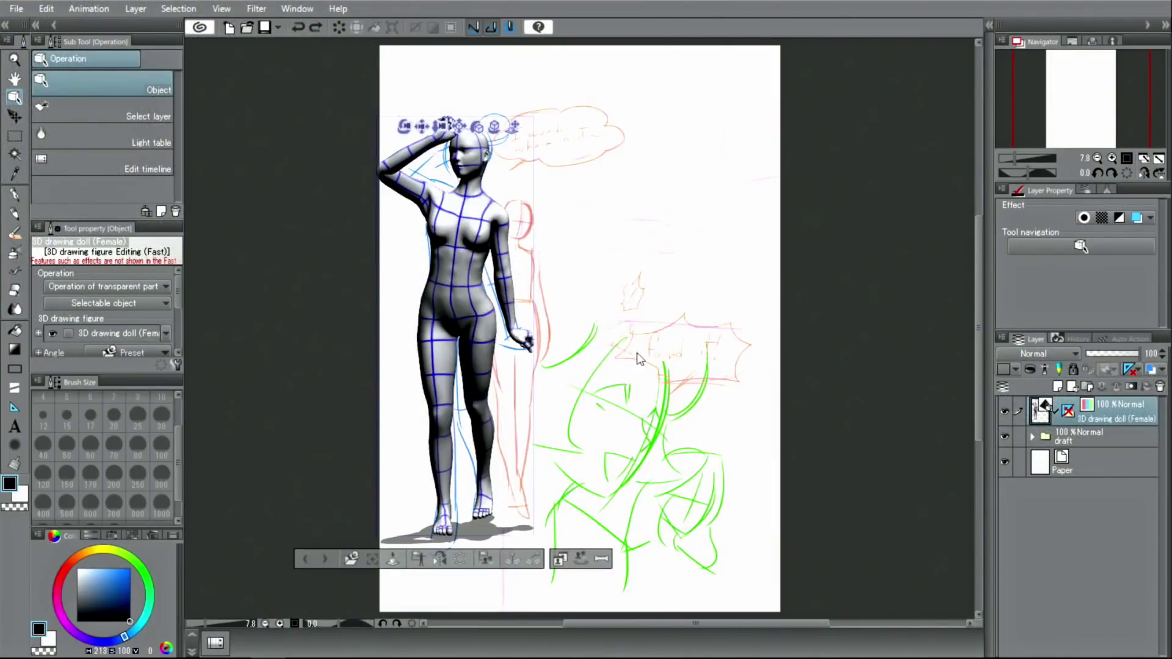
Zoom in and re-pose the forearm and upper arm so the fist sits on her head
{"action": "left_click", "coordinate": [1111, 157]}
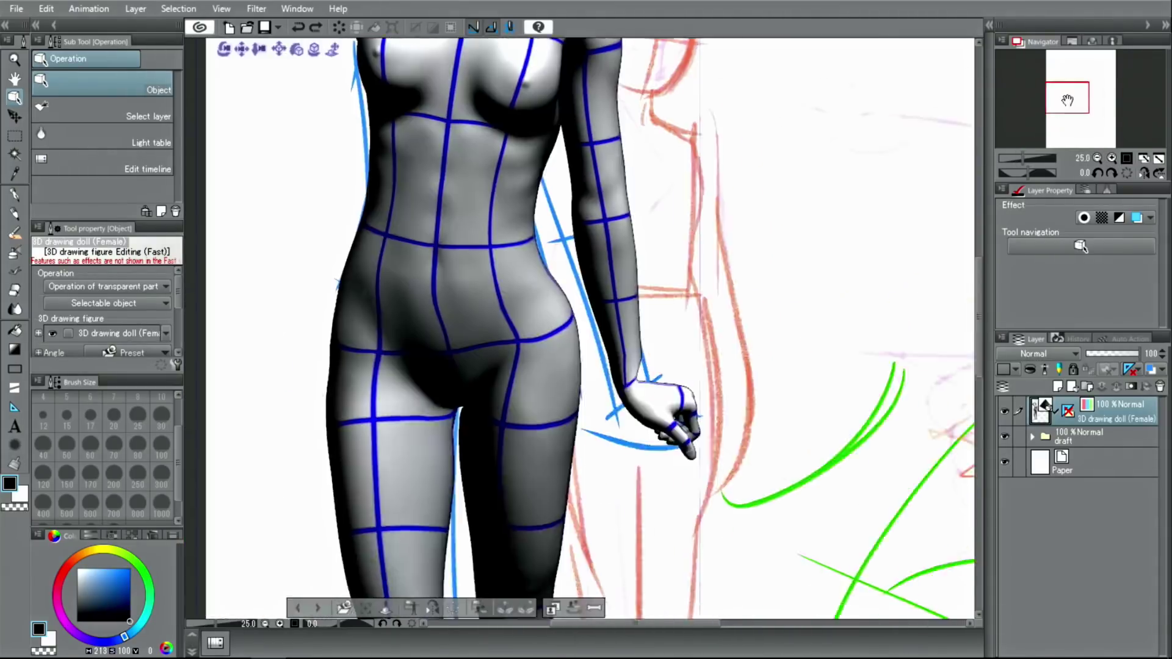
{"action": "left_click_drag", "start_coordinate": [1072, 116], "coordinate": [1062, 78]}
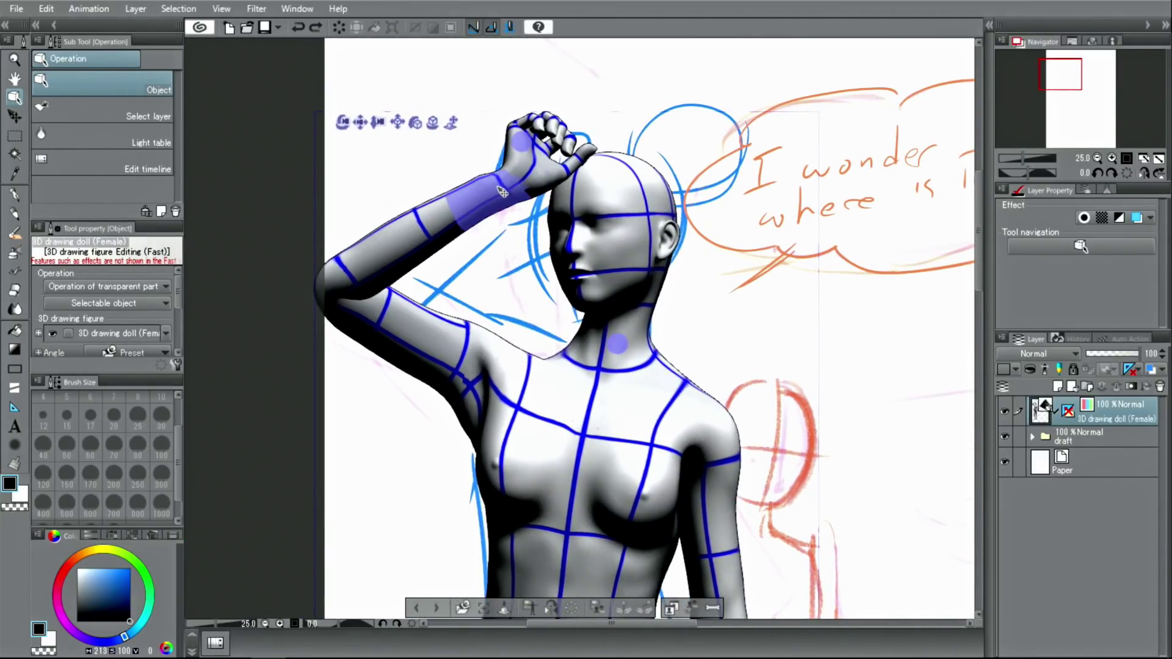
{"action": "mouse_move", "coordinate": [508, 189]}
{"action": "left_mouse_down"}
{"action": "mouse_move", "coordinate": [421, 67]}
{"action": "mouse_move", "coordinate": [522, 164]}
{"action": "mouse_move", "coordinate": [521, 191]}
{"action": "left_mouse_up"}
{"action": "left_click", "coordinate": [343, 265]}
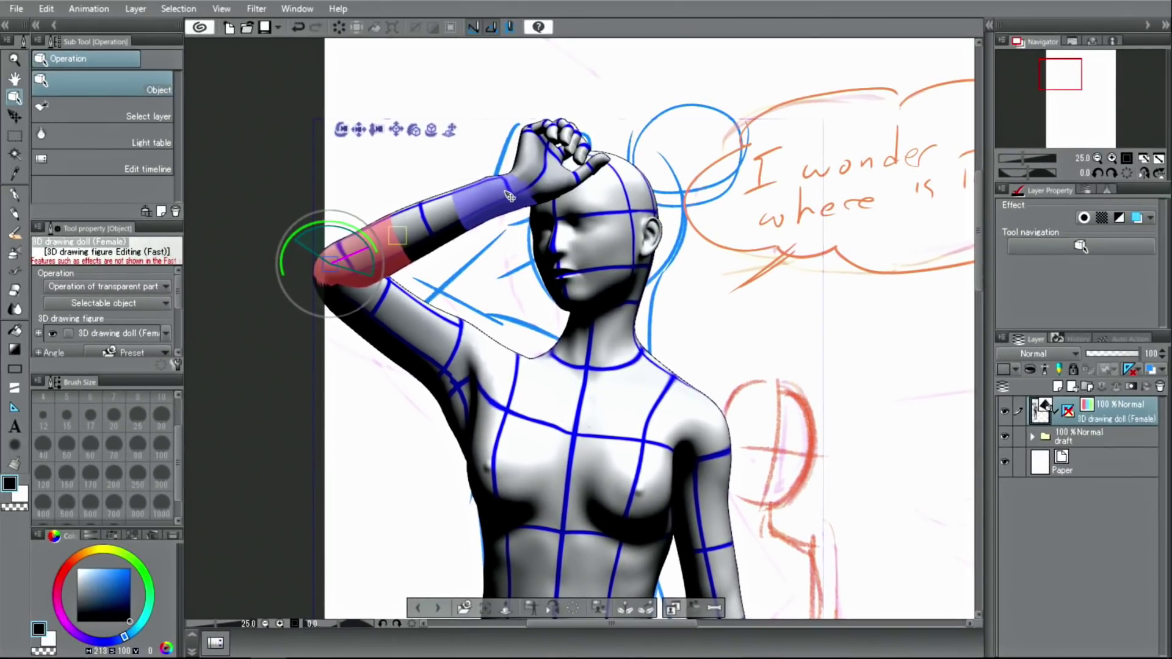
{"action": "left_click_drag", "start_coordinate": [439, 189], "coordinate": [523, 185]}
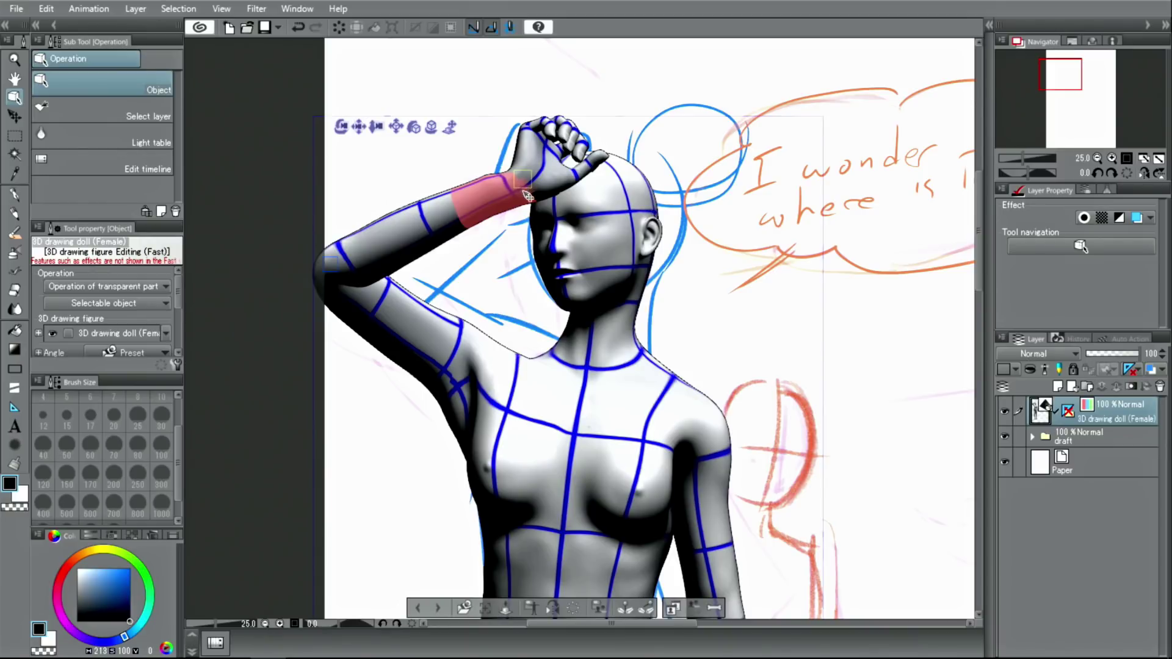
{"action": "left_click", "coordinate": [353, 262]}
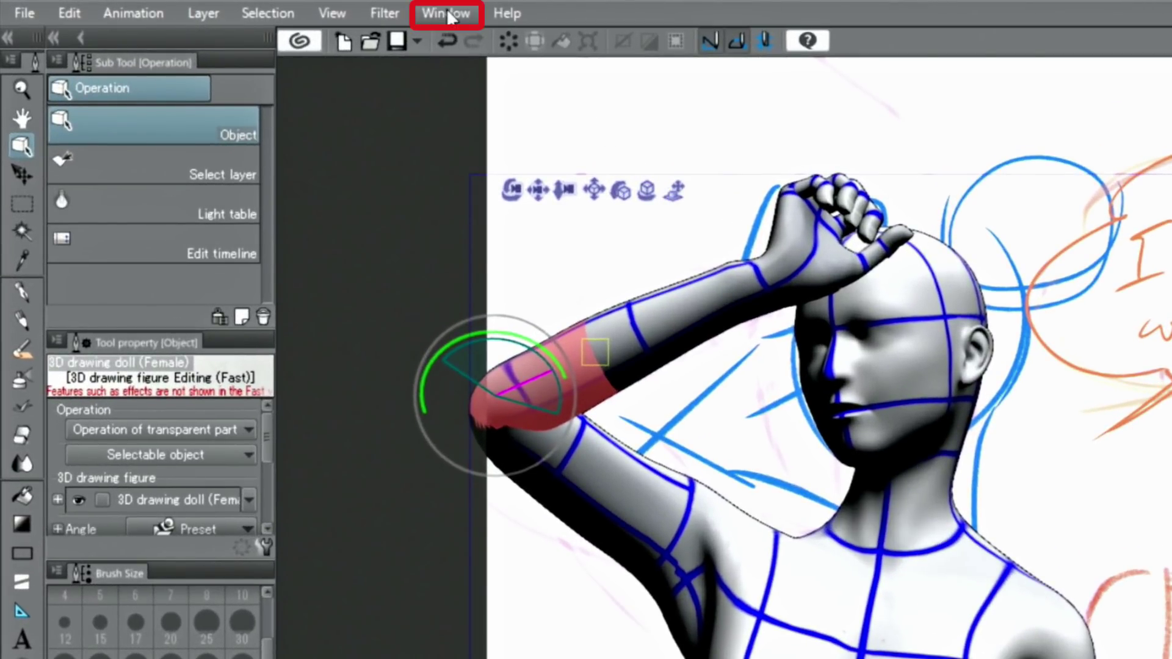
Open the Material [Pose] palette from the Window menu
{"action": "left_click", "coordinate": [449, 14]}
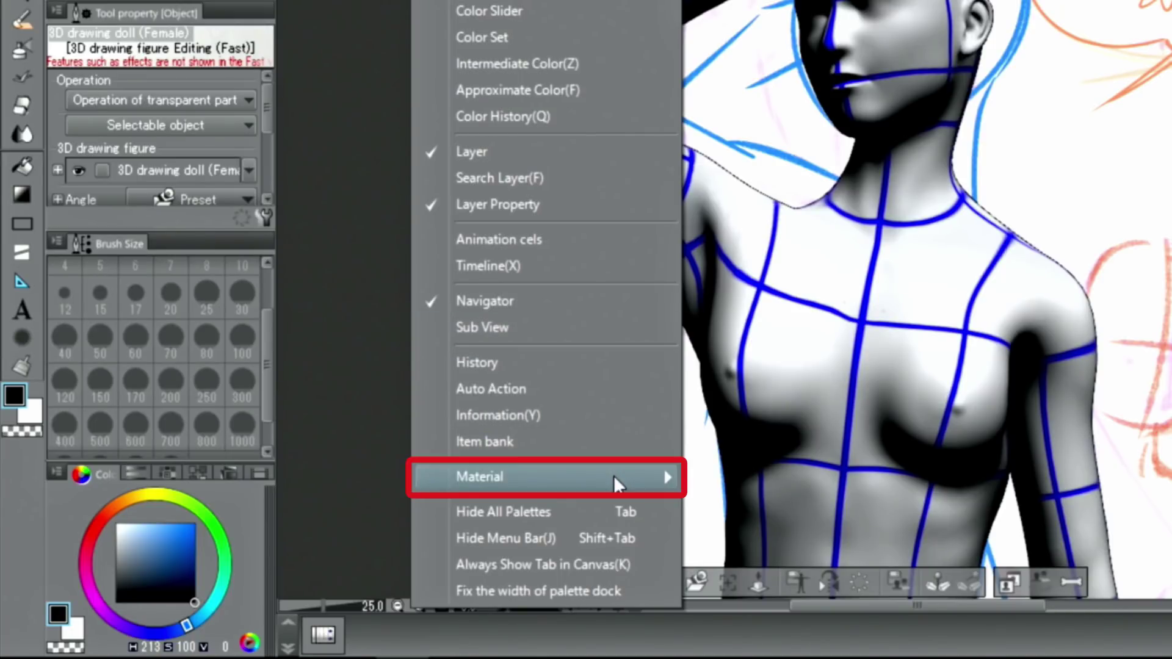
{"action": "mouse_move", "coordinate": [562, 476]}
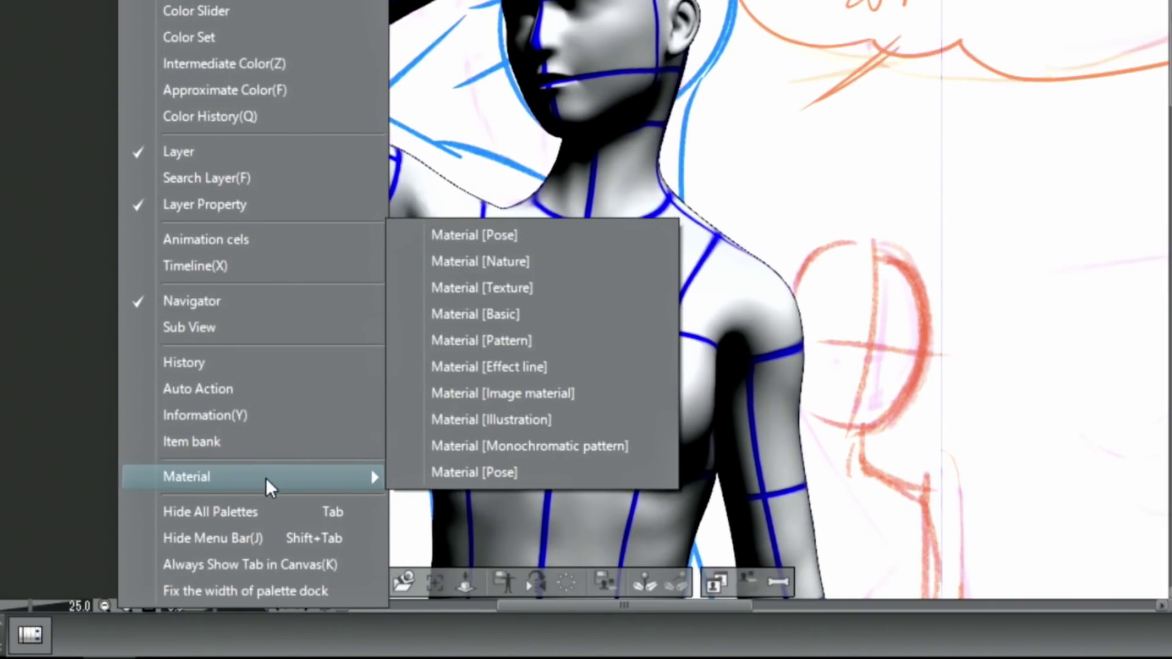
{"action": "left_click", "coordinate": [457, 235]}
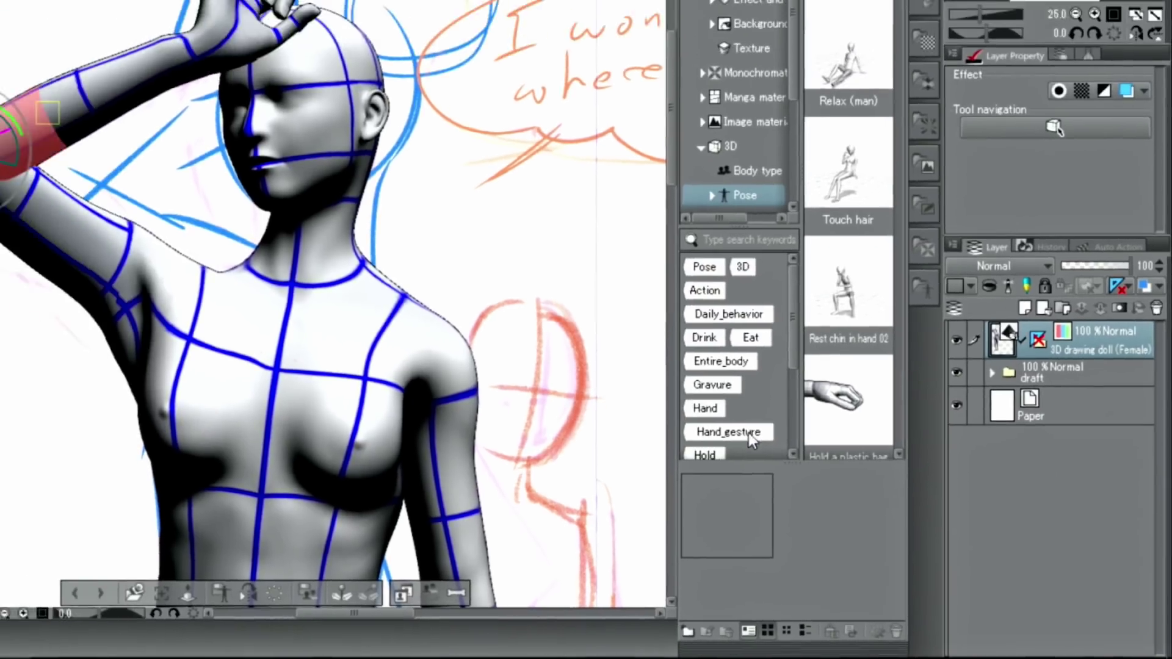
Filter by Hand_gesture and apply Hand gesture 012, then Hand gesture 003, to the raised hand
{"action": "left_click", "coordinate": [682, 399]}
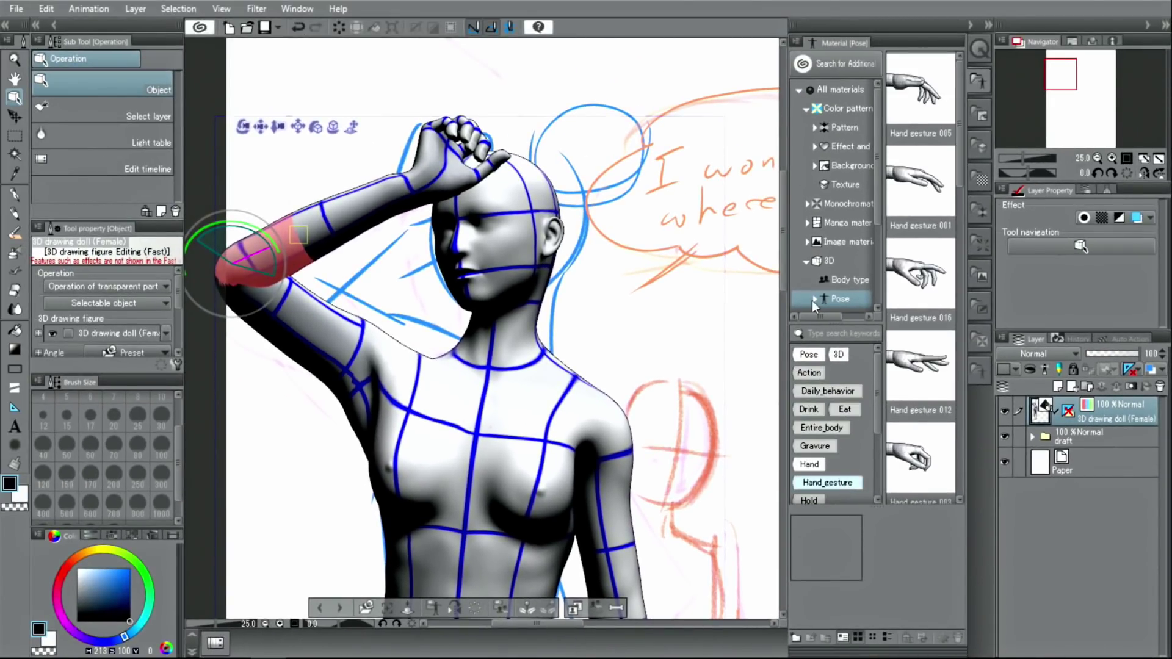
{"action": "left_click", "coordinate": [922, 370]}
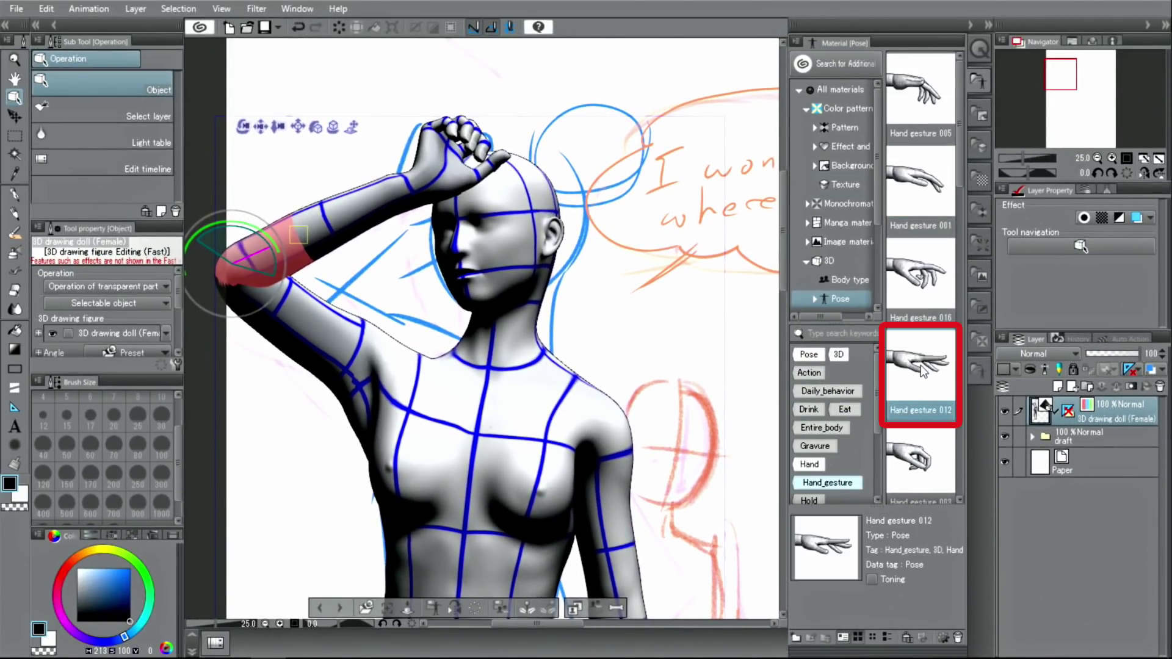
{"action": "mouse_move", "coordinate": [922, 371]}
{"action": "left_mouse_down"}
{"action": "mouse_move", "coordinate": [669, 207]}
{"action": "mouse_move", "coordinate": [506, 140]}
{"action": "mouse_move", "coordinate": [446, 154]}
{"action": "mouse_move", "coordinate": [438, 171]}
{"action": "left_mouse_up"}
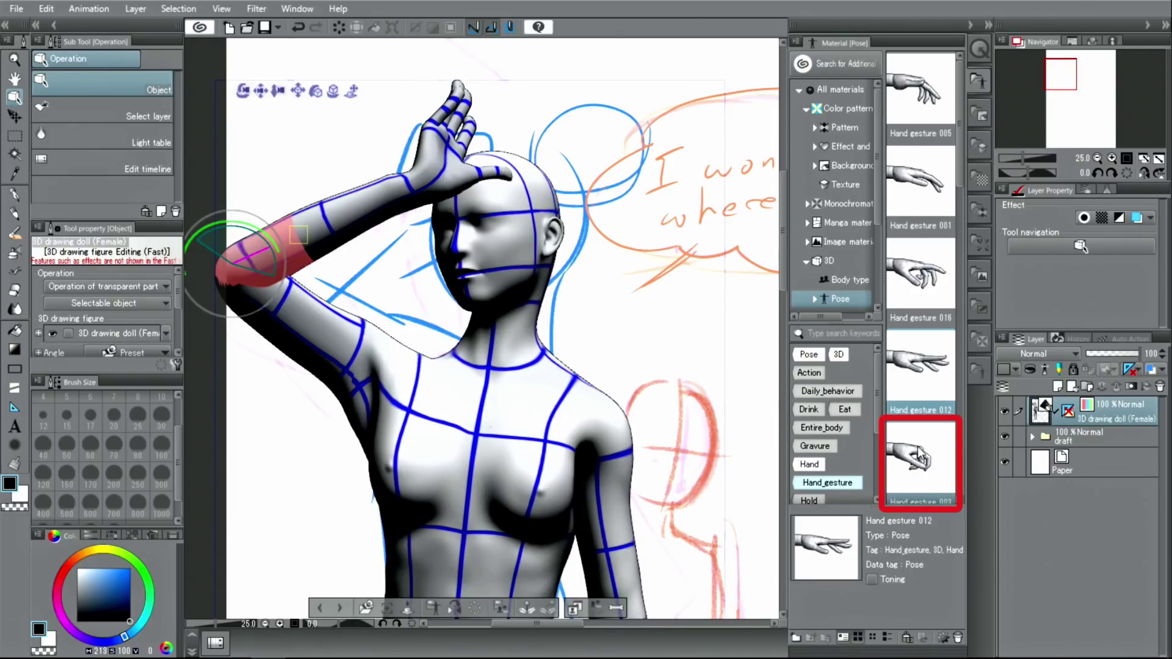
{"action": "left_click_drag", "start_coordinate": [921, 462], "coordinate": [448, 174]}
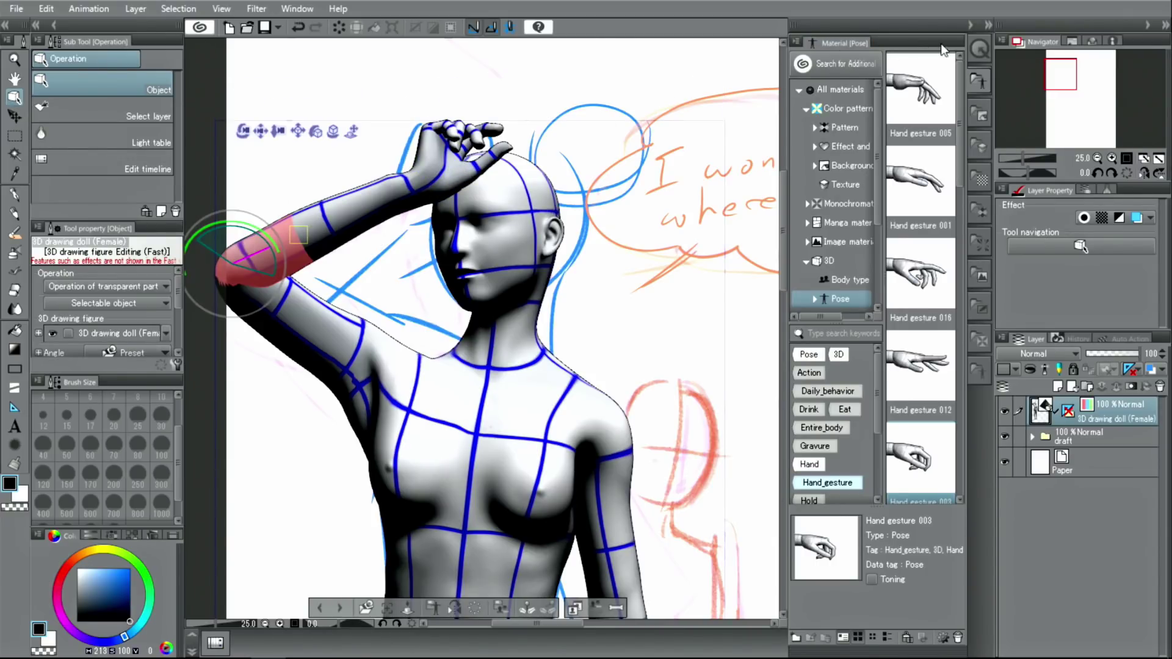
{"action": "left_click", "coordinate": [987, 25]}
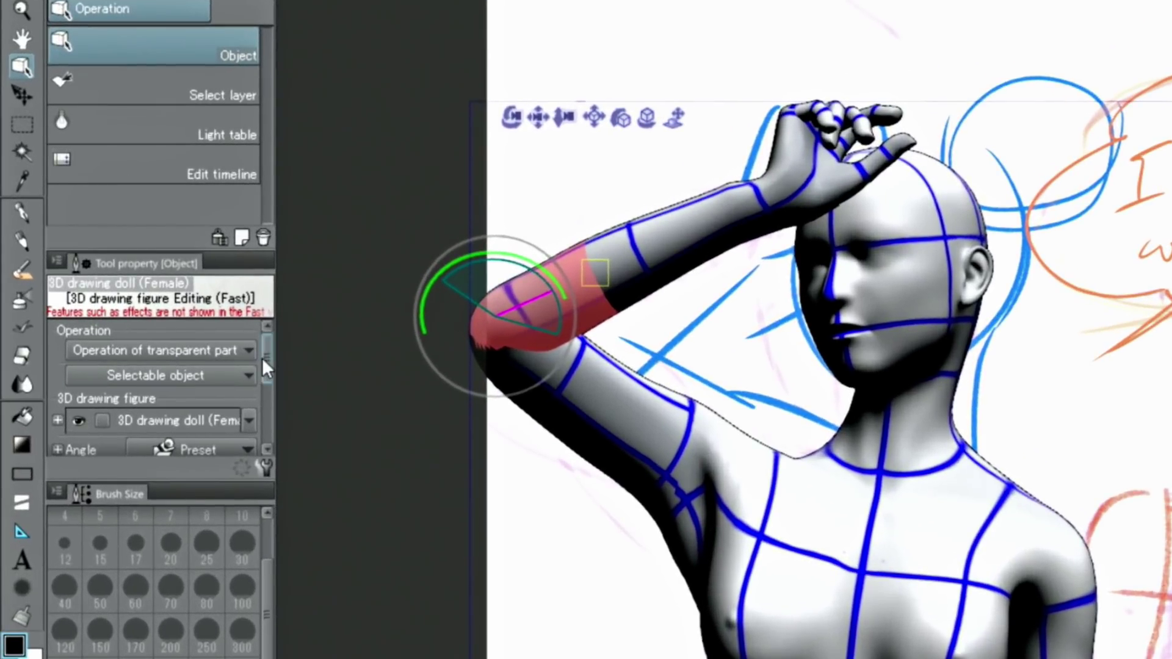
Shape the raised hand into a loose fist using the hand control in Sub Tool Detail's Pose settings
{"action": "scroll", "coordinate": [183, 299], "scroll_direction": "down", "scroll_amount": 1}
{"action": "left_click_drag", "start_coordinate": [266, 367], "coordinate": [269, 355]}
{"action": "left_click", "coordinate": [266, 467]}
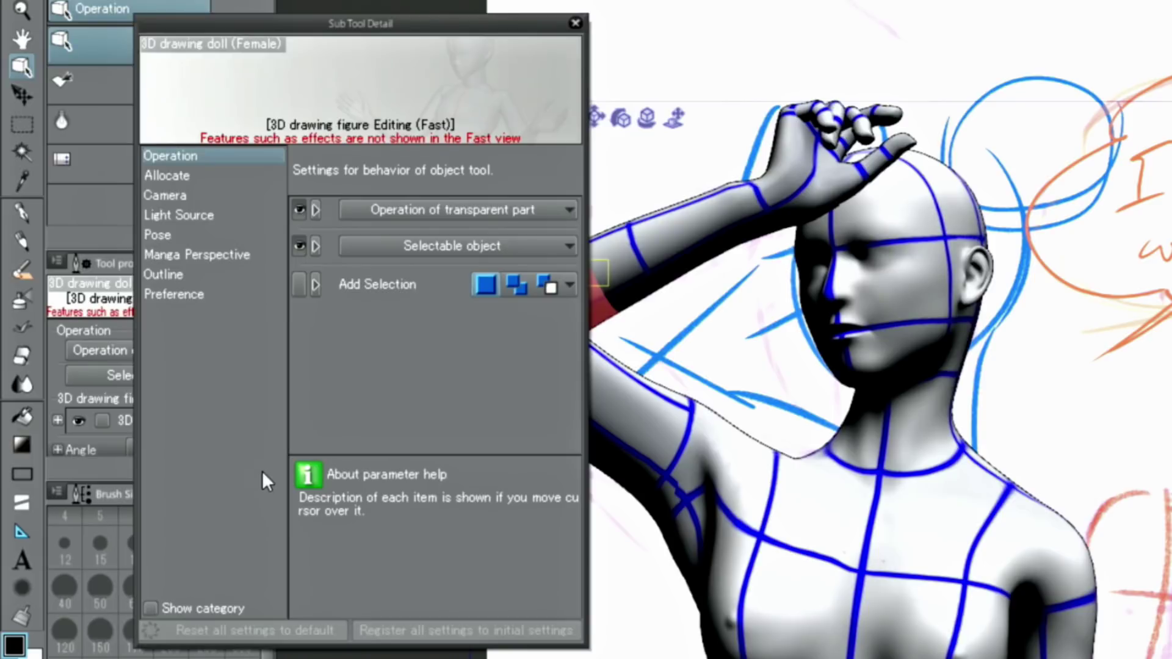
{"action": "left_click", "coordinate": [252, 236]}
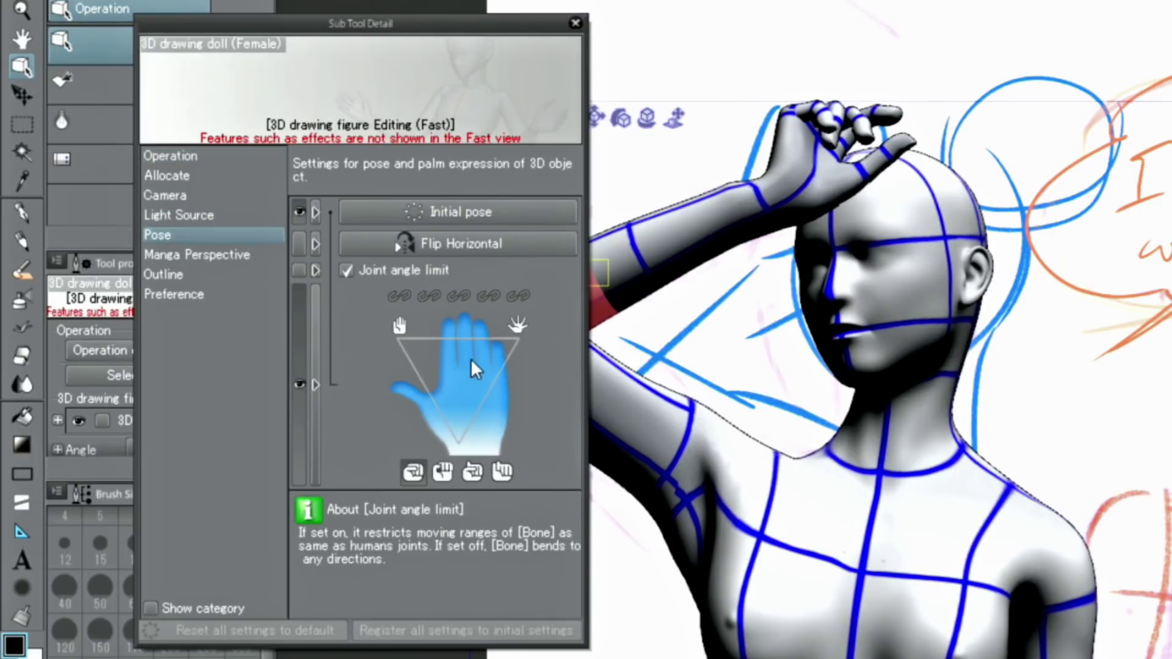
{"action": "mouse_move", "coordinate": [454, 352]}
{"action": "left_mouse_down"}
{"action": "mouse_move", "coordinate": [482, 346]}
{"action": "mouse_move", "coordinate": [463, 419]}
{"action": "left_mouse_up"}
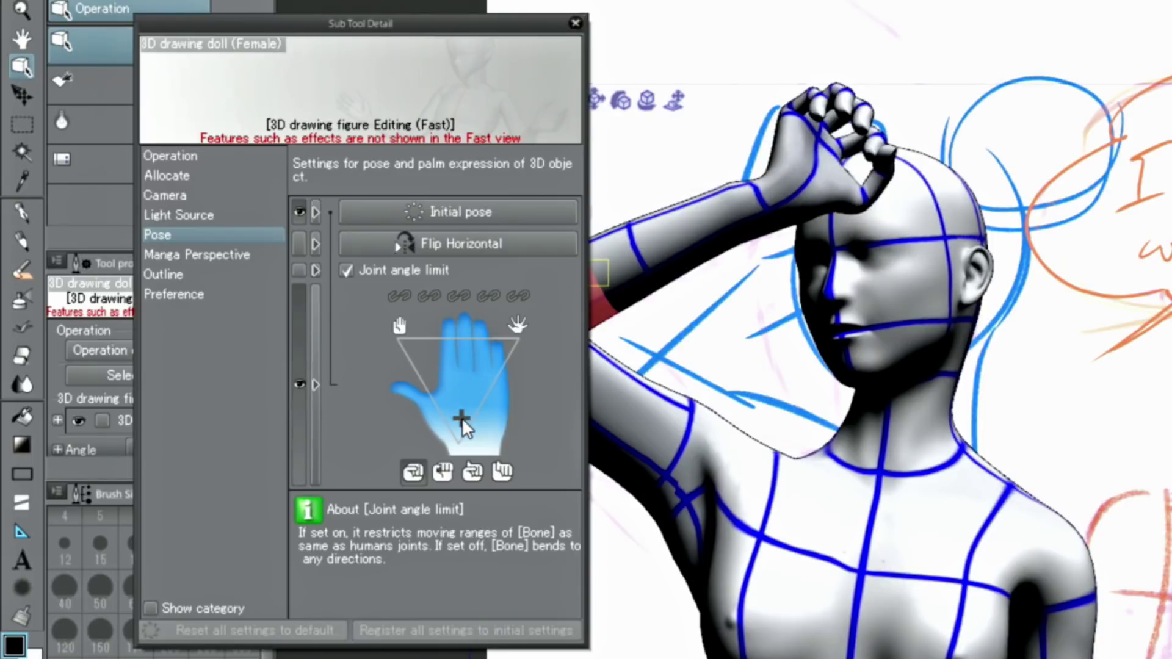
{"action": "mouse_move", "coordinate": [460, 377]}
{"action": "left_mouse_down"}
{"action": "mouse_move", "coordinate": [459, 361]}
{"action": "mouse_move", "coordinate": [411, 342]}
{"action": "left_mouse_up"}
{"action": "mouse_move", "coordinate": [481, 350]}
{"action": "left_mouse_down"}
{"action": "mouse_move", "coordinate": [505, 334]}
{"action": "mouse_move", "coordinate": [452, 398]}
{"action": "left_mouse_up"}
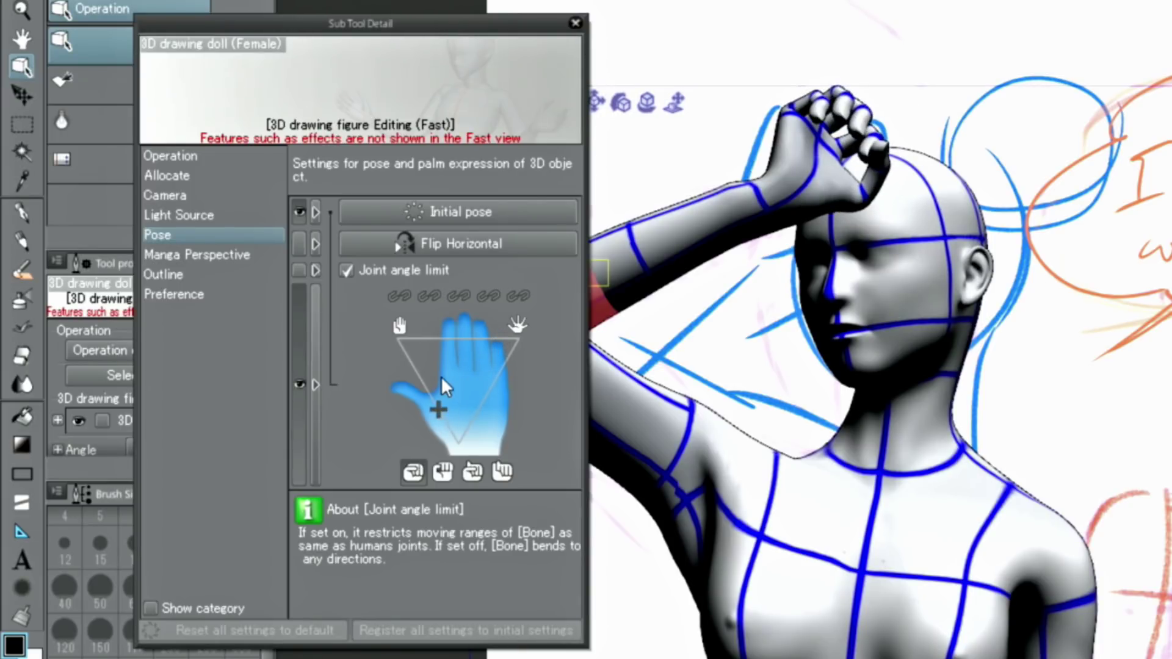
{"action": "left_click", "coordinate": [575, 23]}
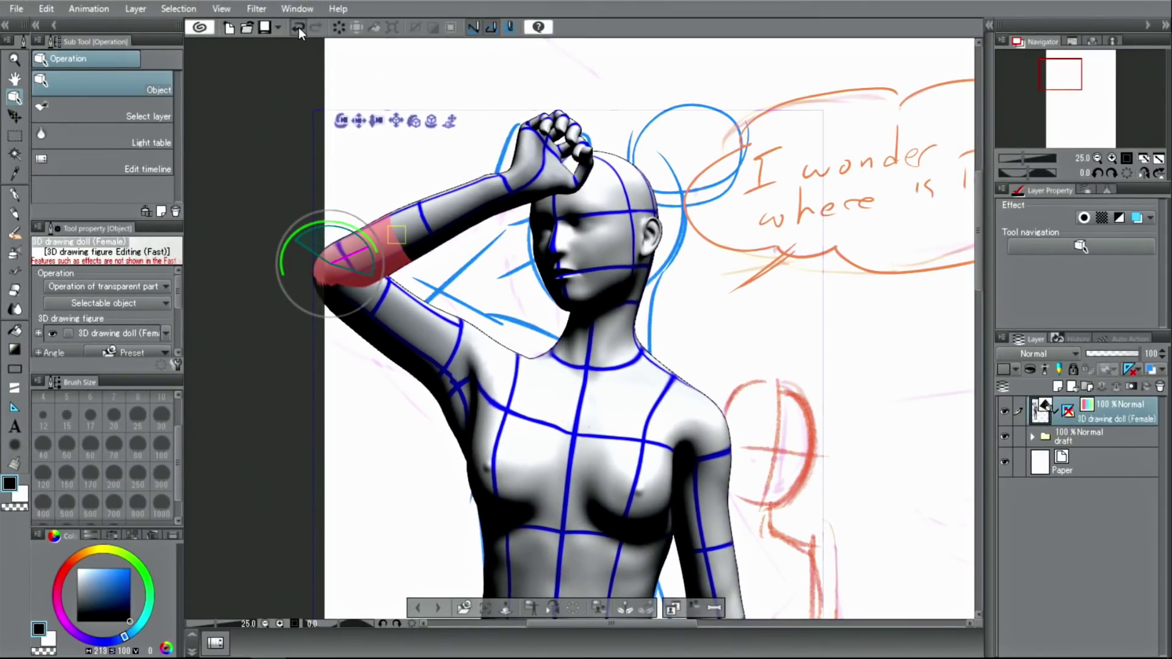
Undo two hand pose changes, redo the fist pose, and fit the whole page in the window
{"action": "left_click", "coordinate": [299, 27]}
{"action": "left_click", "coordinate": [299, 28]}
{"action": "left_click", "coordinate": [299, 29]}
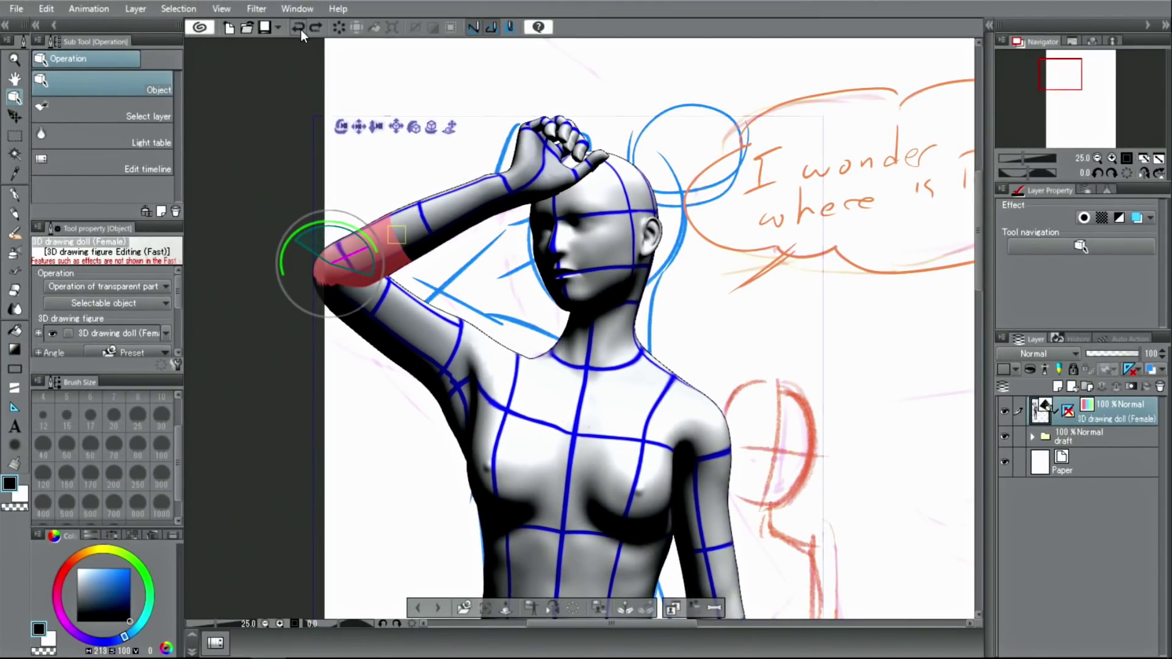
{"action": "left_click", "coordinate": [1158, 160]}
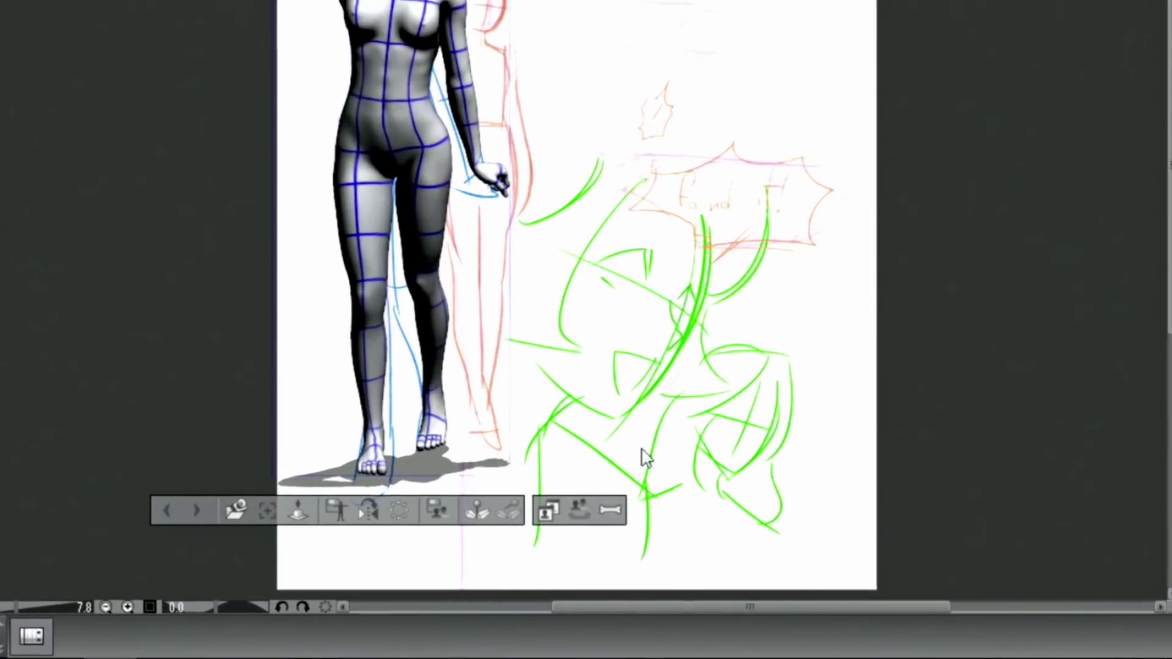
On the doll's body shape pad, try plump Kid, then Overweight/Sensual builds, then settle toward Slim
{"action": "left_click", "coordinate": [558, 515]}
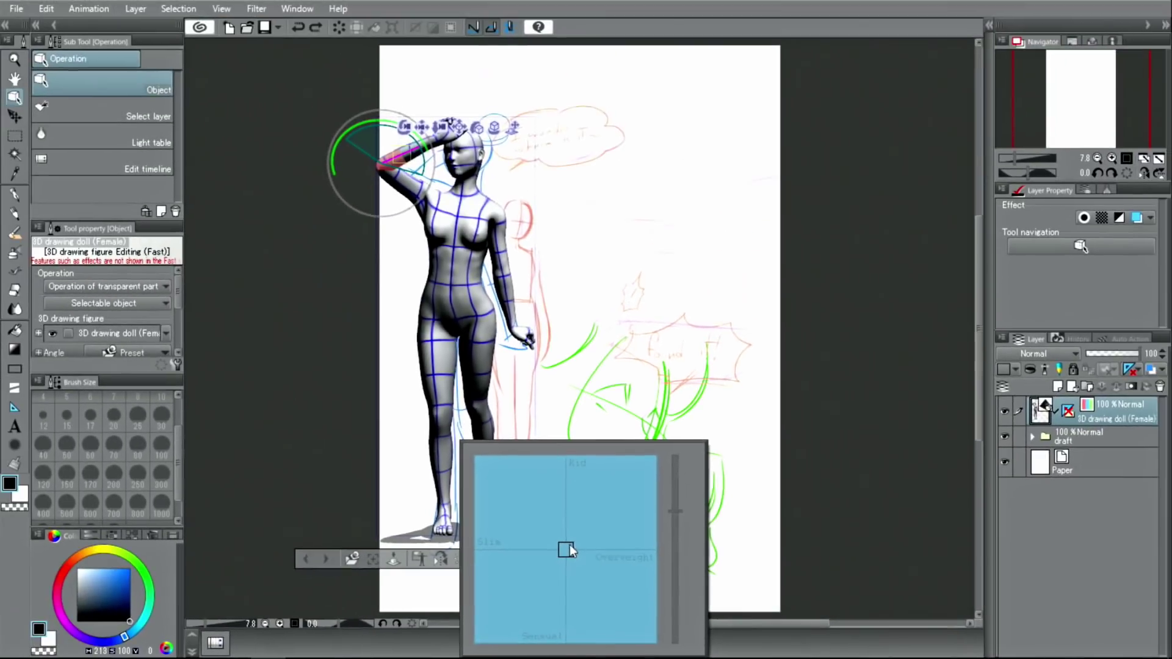
{"action": "left_click", "coordinate": [610, 519]}
{"action": "left_click", "coordinate": [639, 512]}
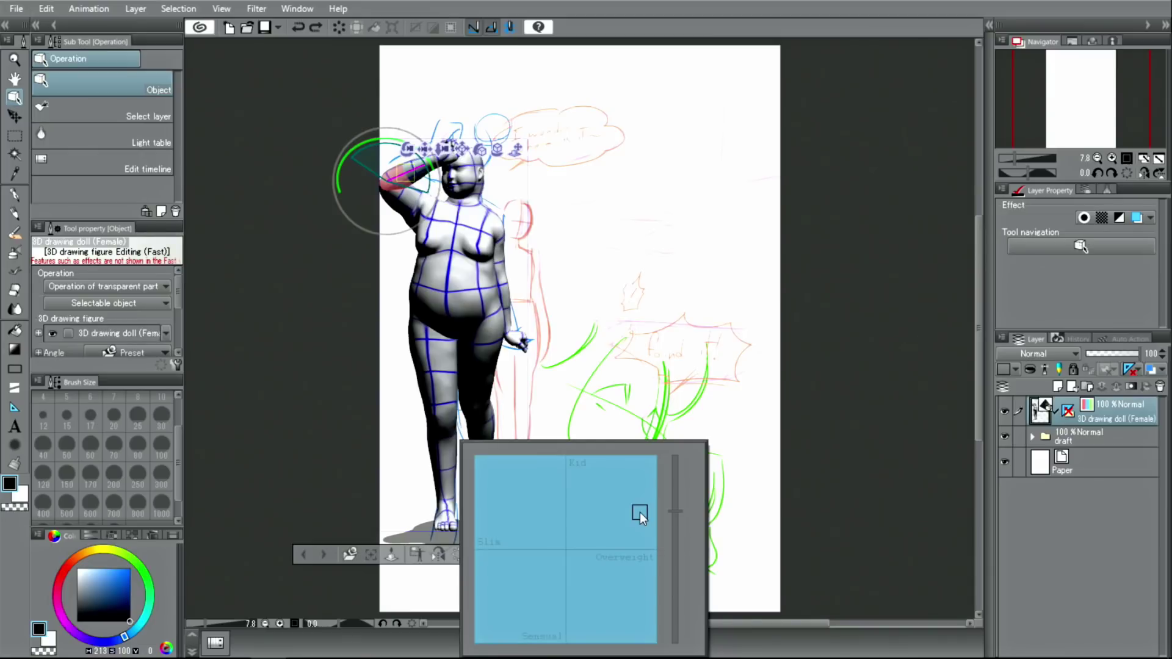
{"action": "left_click", "coordinate": [636, 489]}
{"action": "left_click", "coordinate": [632, 593]}
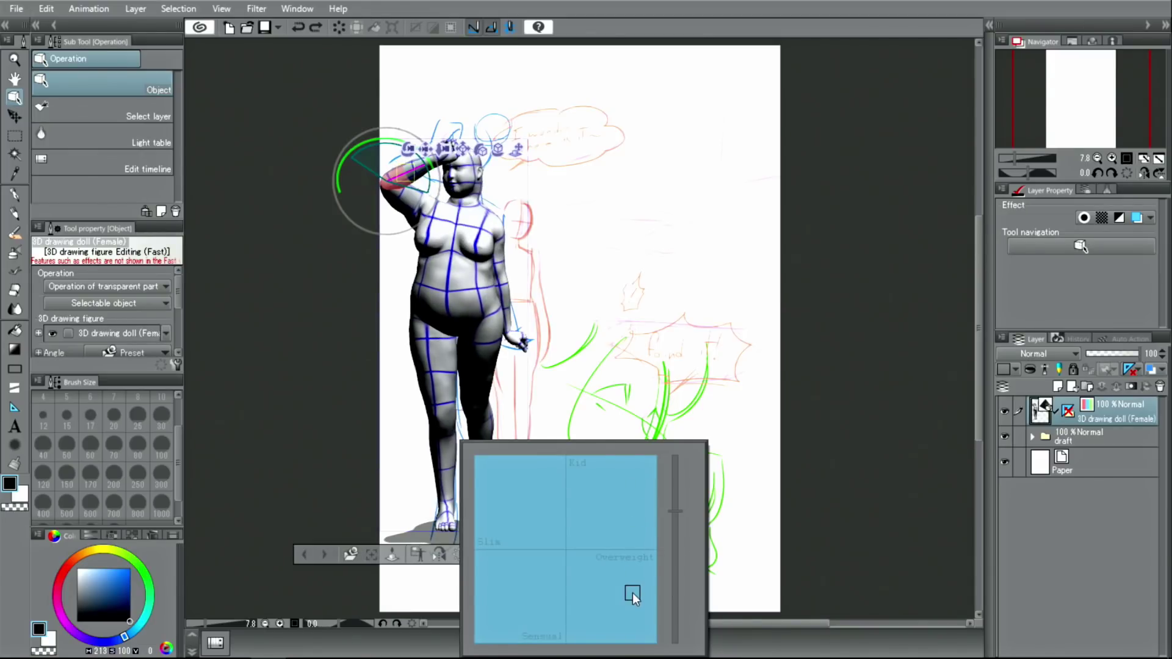
{"action": "left_click", "coordinate": [540, 609]}
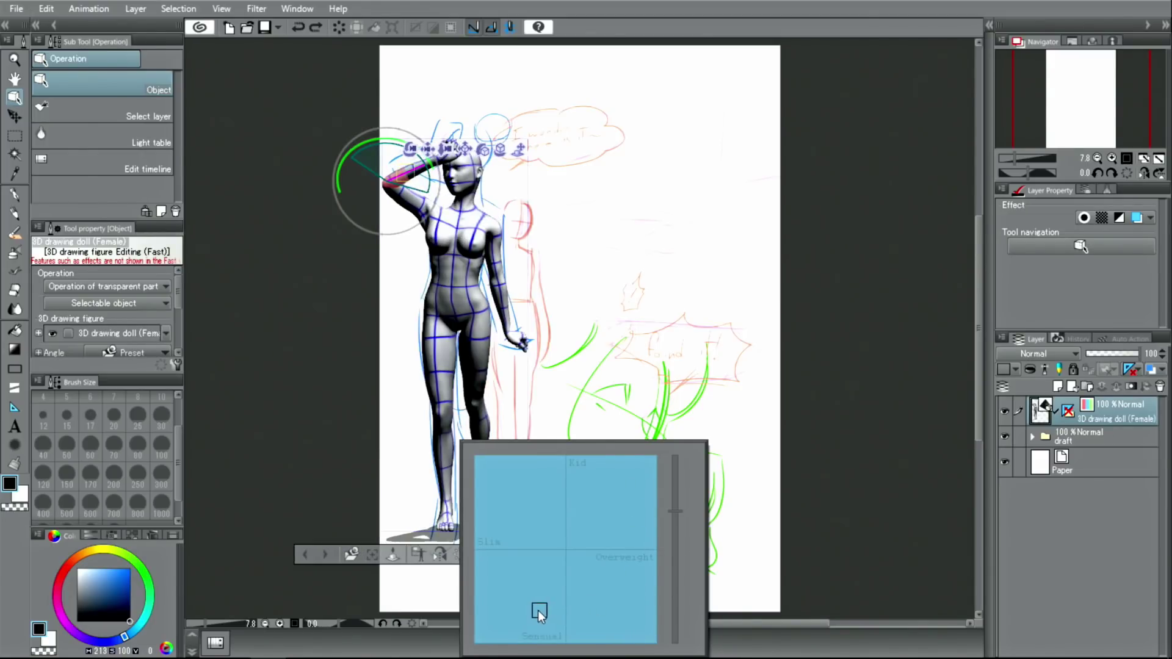
{"action": "left_click", "coordinate": [537, 535]}
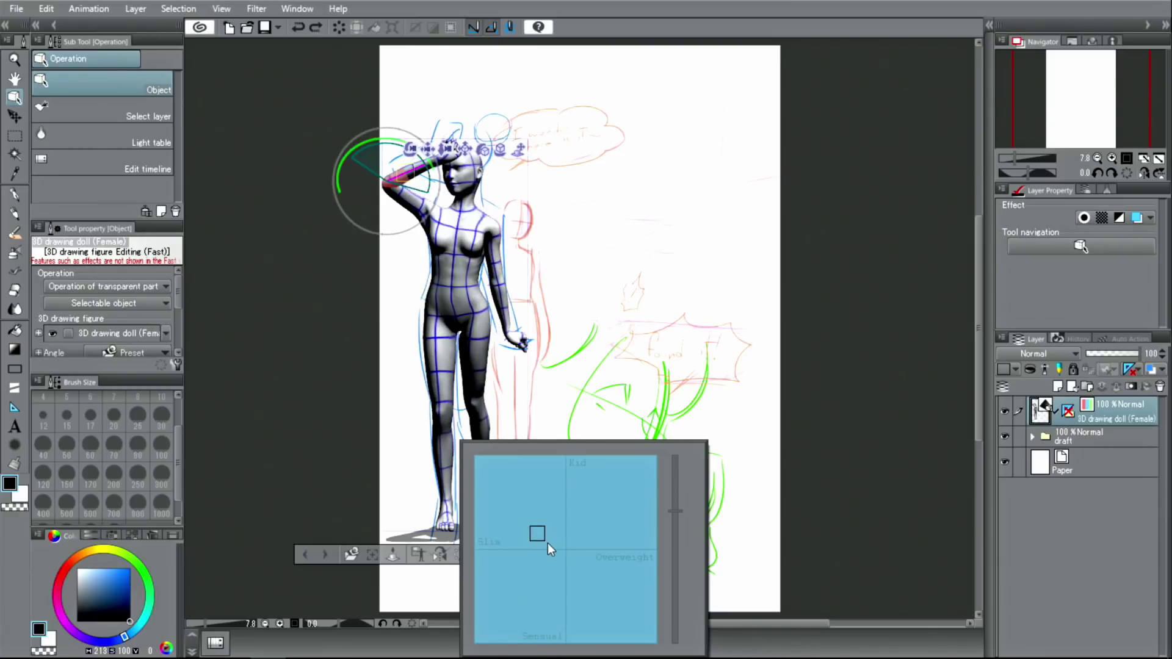
{"action": "left_click", "coordinate": [559, 544]}
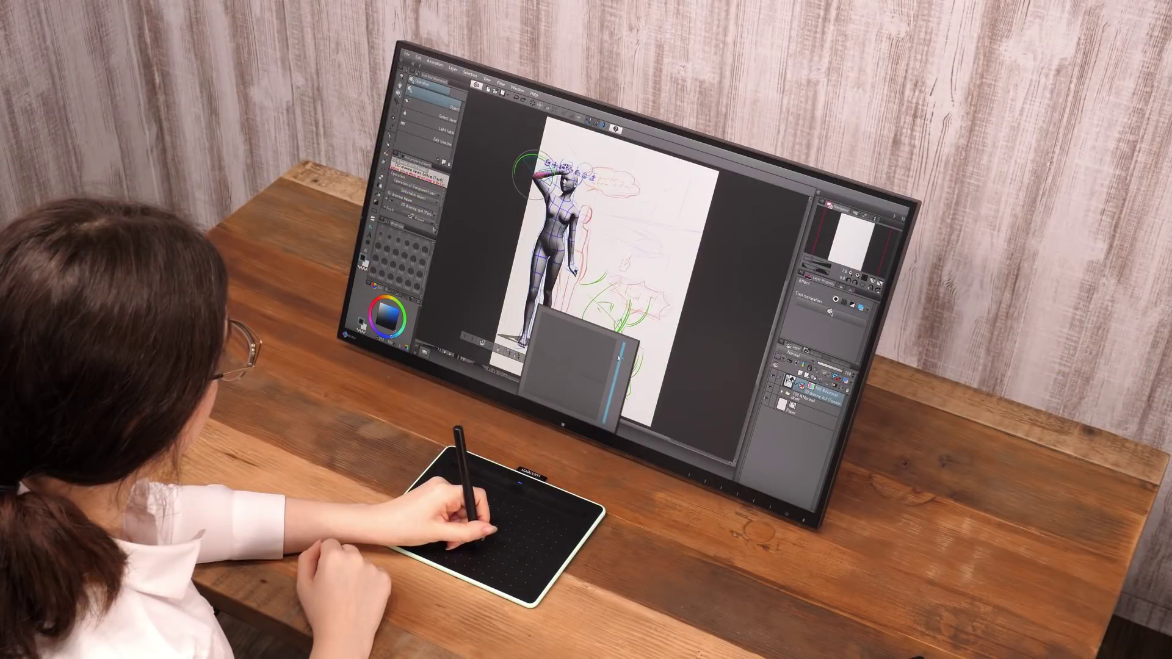
Nudge the doll's body shape slightly, then undo the body-shape change
{"action": "left_click_drag", "start_coordinate": [618, 358], "coordinate": [615, 384]}
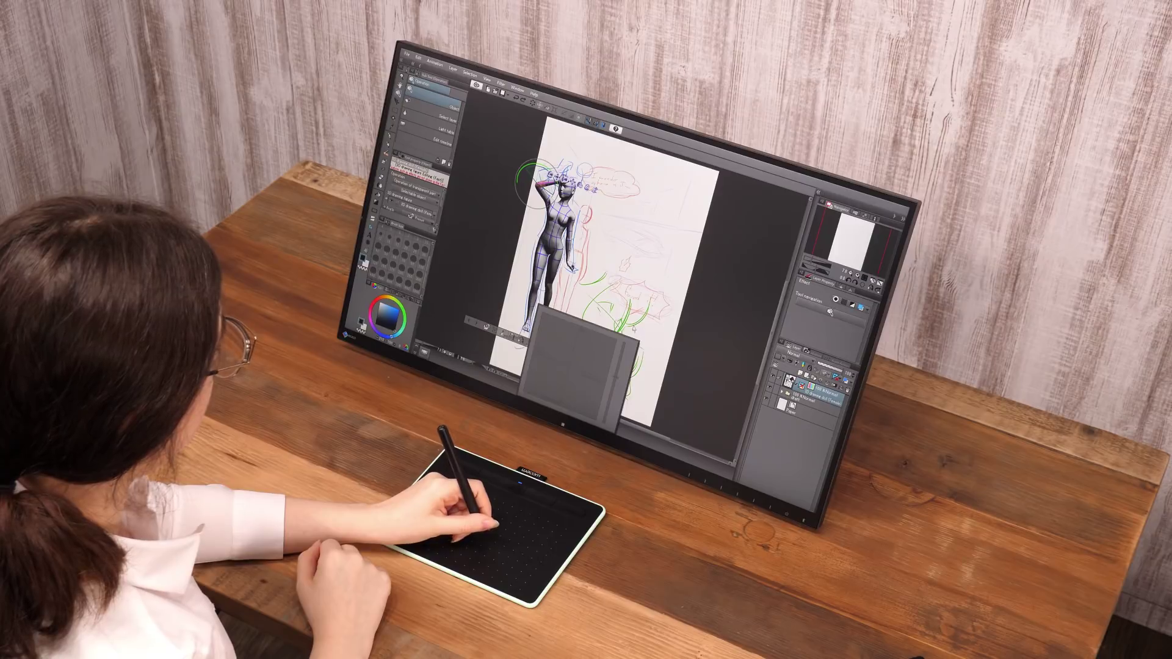
{"action": "left_click", "coordinate": [517, 100]}
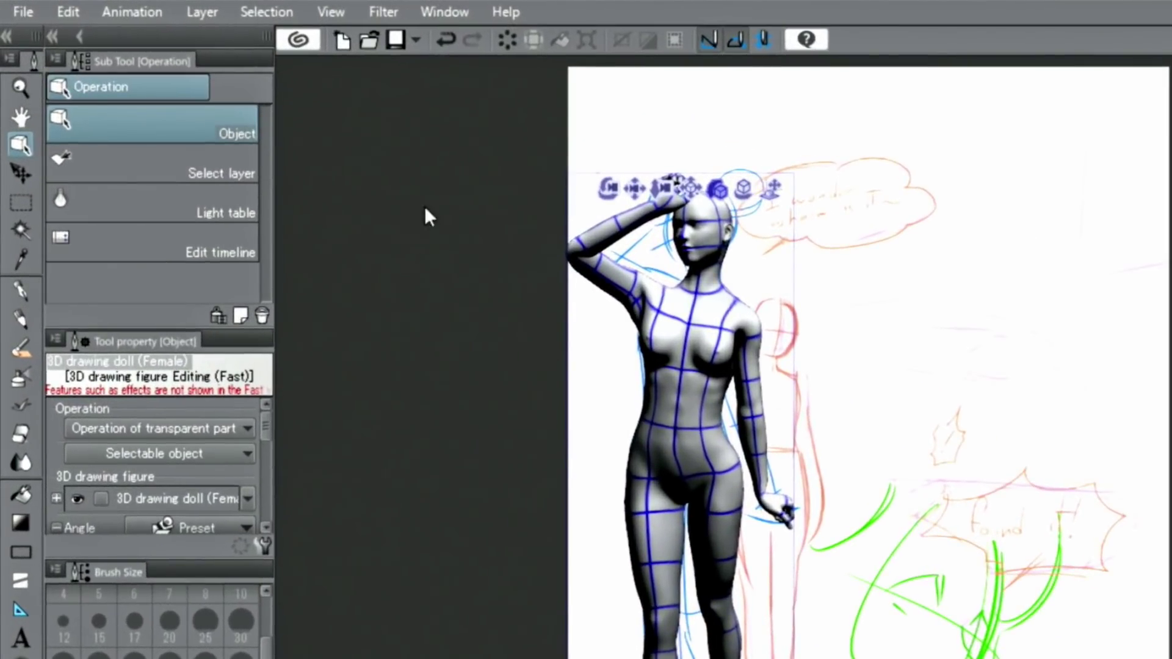
From Material [Pose], choose 3D > Body type and add a female 3D drawing doll beside the first
{"action": "left_click", "coordinate": [454, 12]}
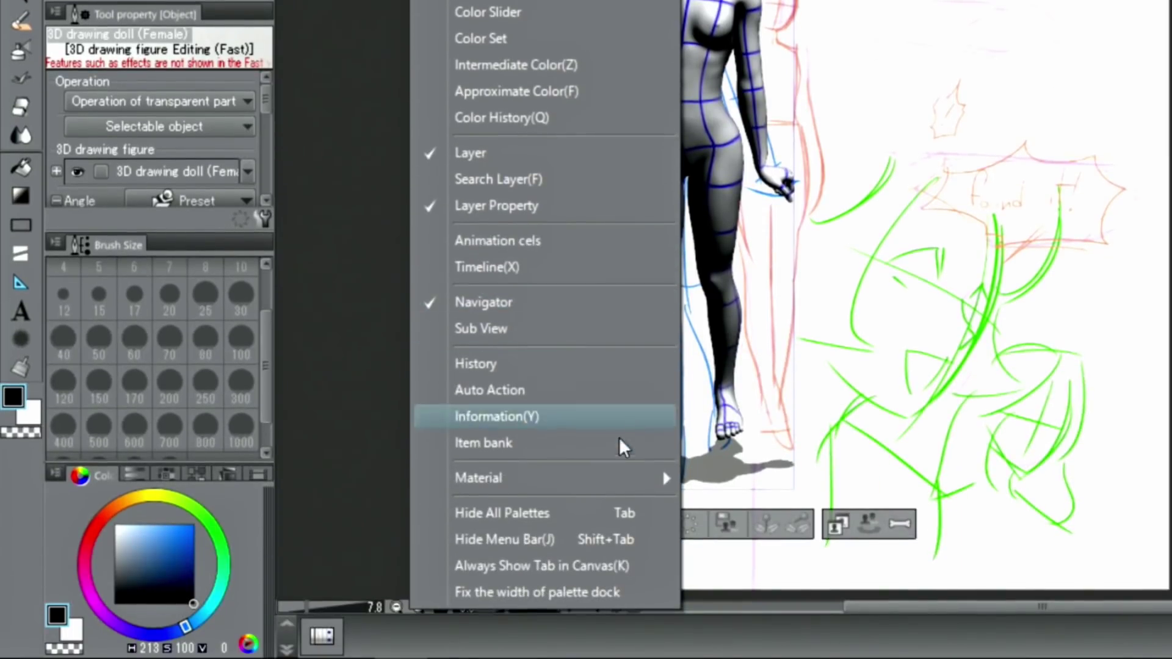
{"action": "mouse_move", "coordinate": [664, 479]}
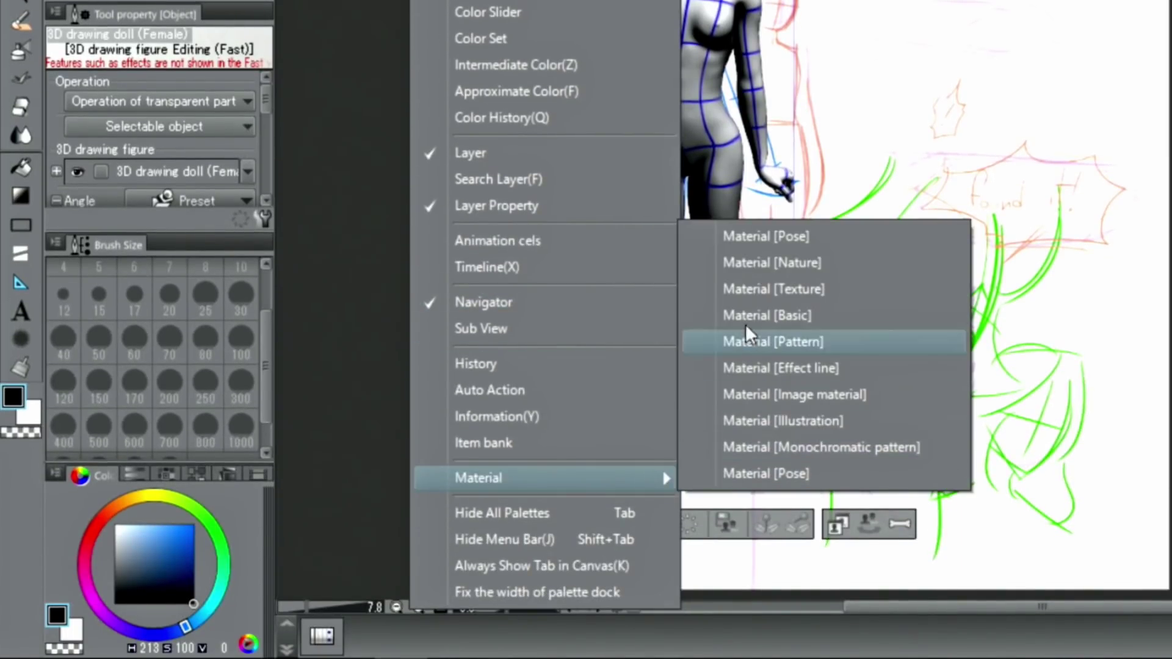
{"action": "left_click", "coordinate": [759, 243]}
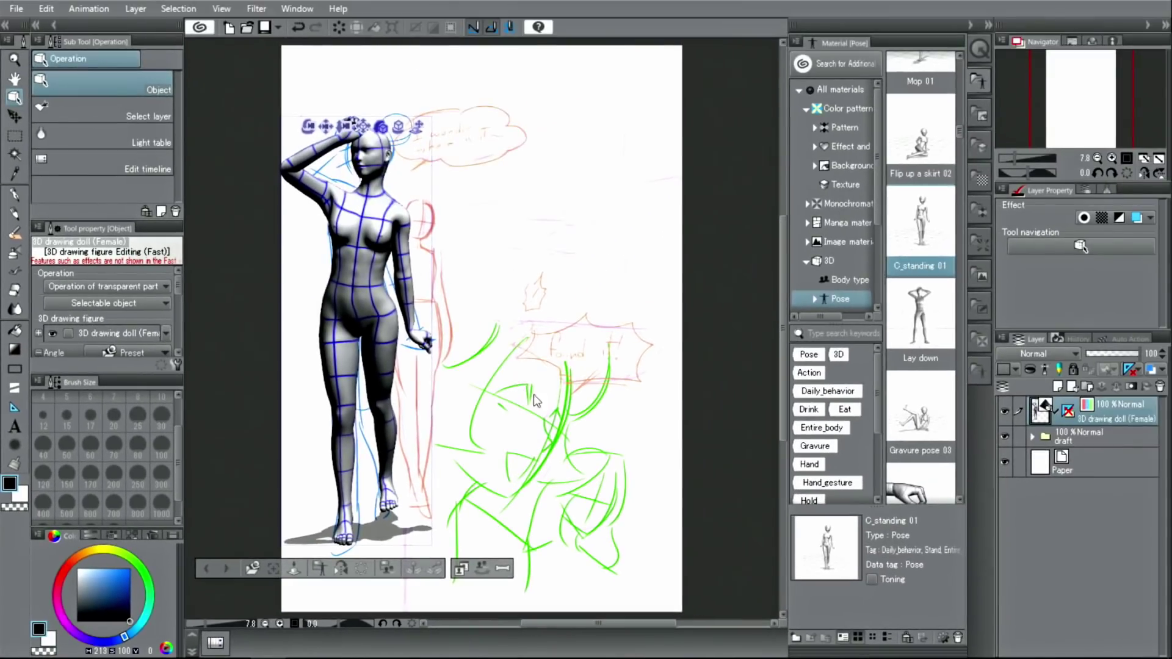
{"action": "left_click", "coordinate": [829, 281]}
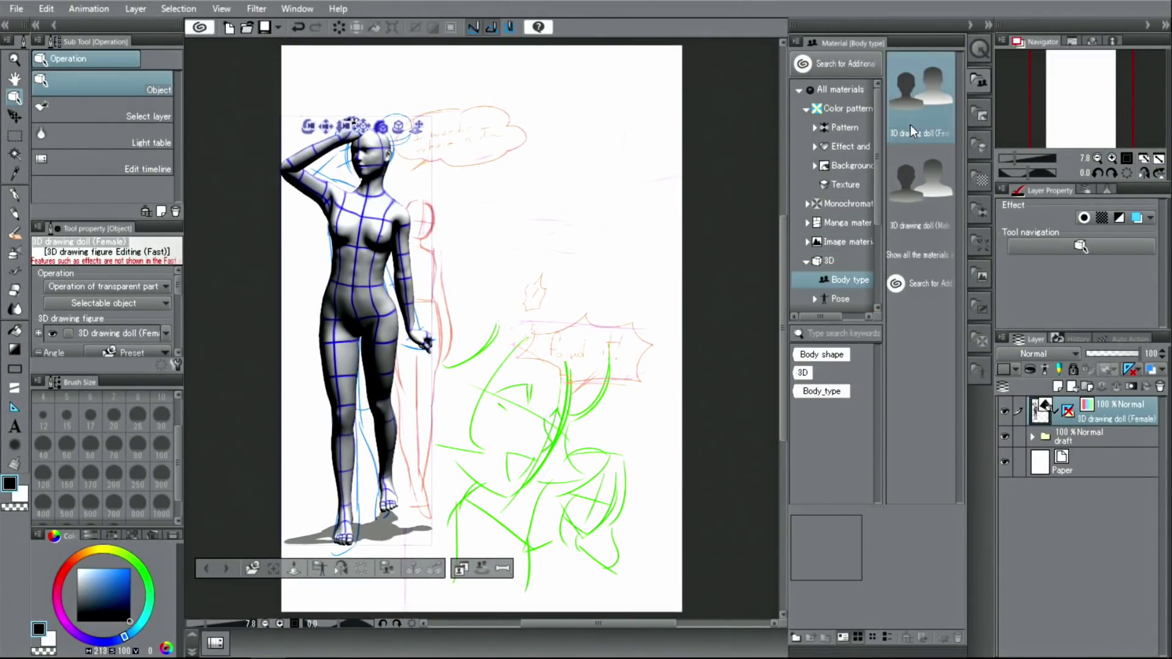
{"action": "mouse_move", "coordinate": [914, 112]}
{"action": "left_mouse_down"}
{"action": "mouse_move", "coordinate": [856, 189]}
{"action": "mouse_move", "coordinate": [478, 424]}
{"action": "mouse_move", "coordinate": [471, 459]}
{"action": "left_mouse_up"}
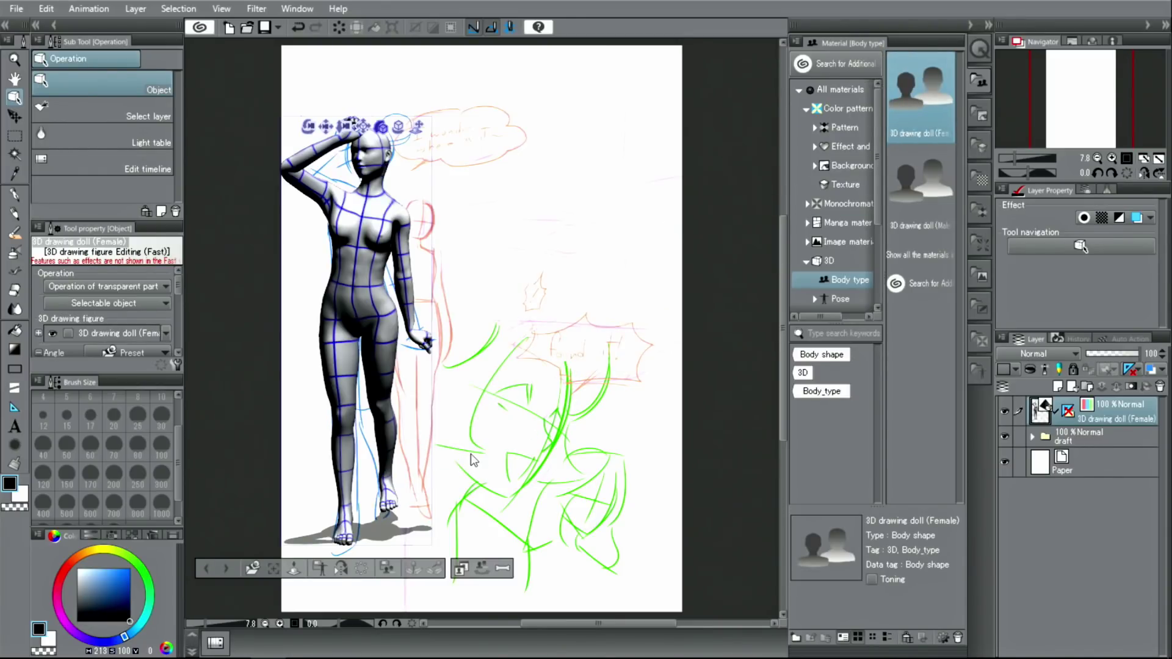
Apply the C_standing 01 pose from the Pose materials to the new doll
{"action": "left_click", "coordinate": [849, 298]}
{"action": "scroll", "coordinate": [964, 122], "scroll_direction": "down", "scroll_amount": 5}
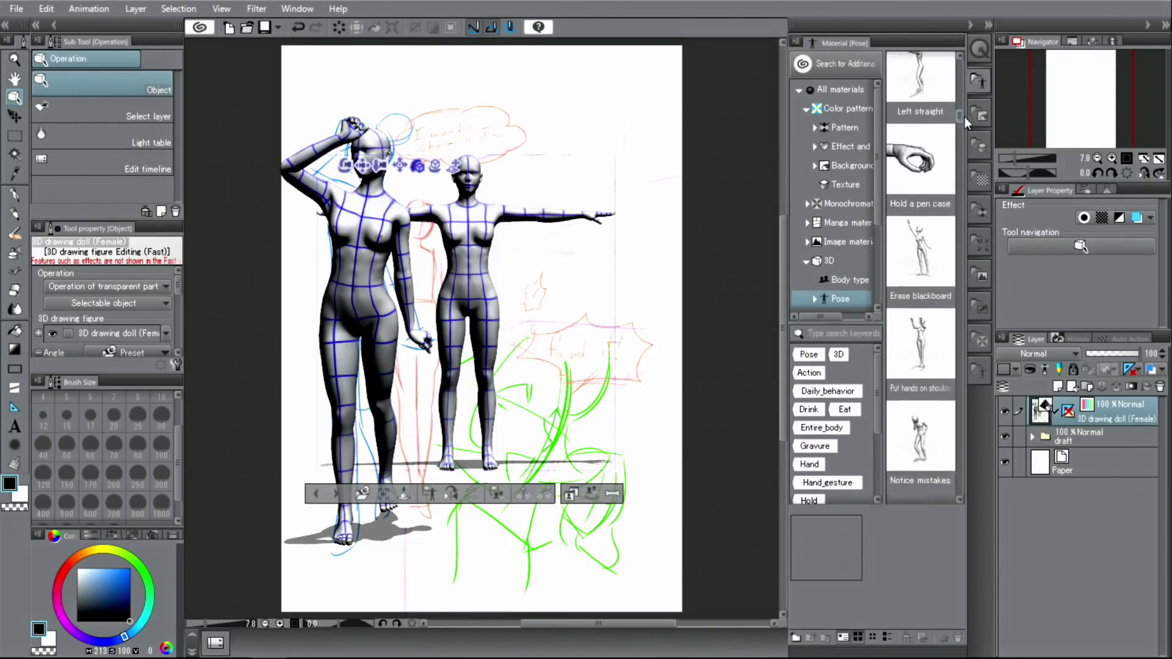
{"action": "scroll", "coordinate": [966, 122], "scroll_direction": "down", "scroll_amount": 4}
{"action": "left_click_drag", "start_coordinate": [921, 336], "coordinate": [452, 290]}
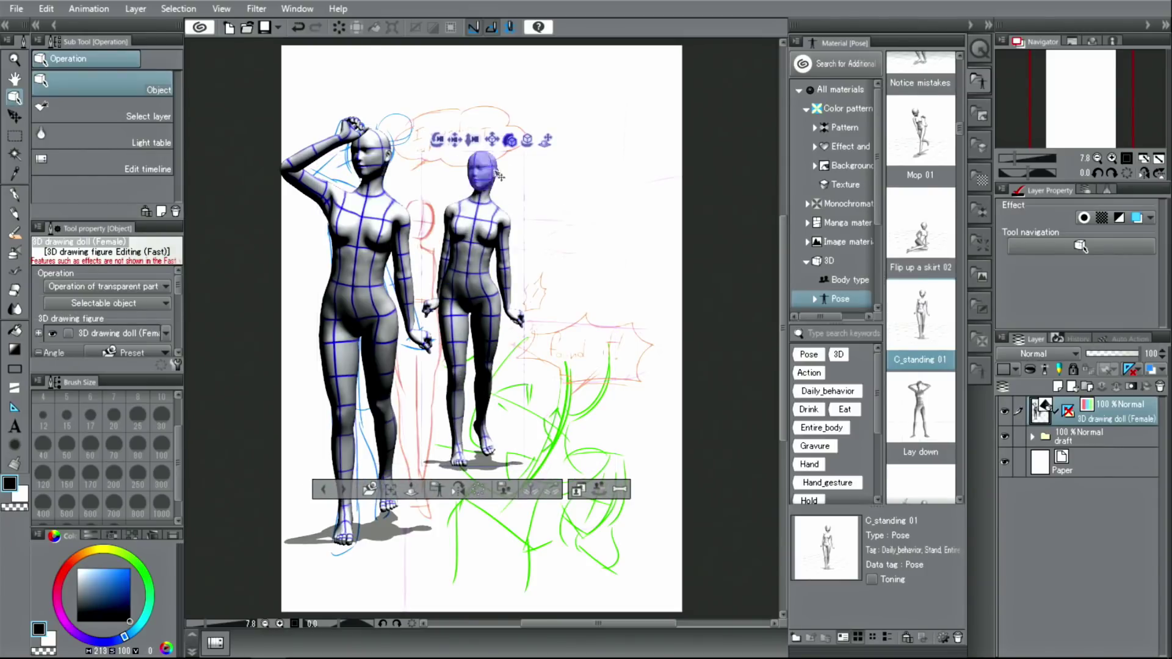
Collapse the materials palette and move the second doll further back on the floor
{"action": "left_click", "coordinate": [986, 26]}
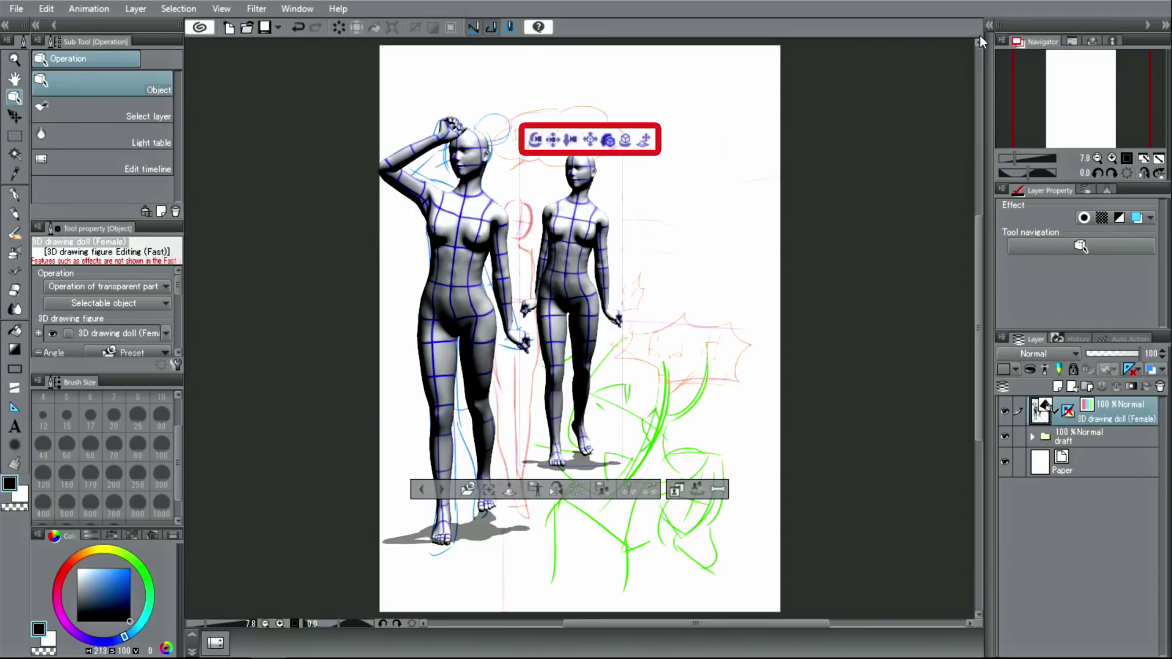
{"action": "left_click_drag", "start_coordinate": [644, 140], "coordinate": [538, 482]}
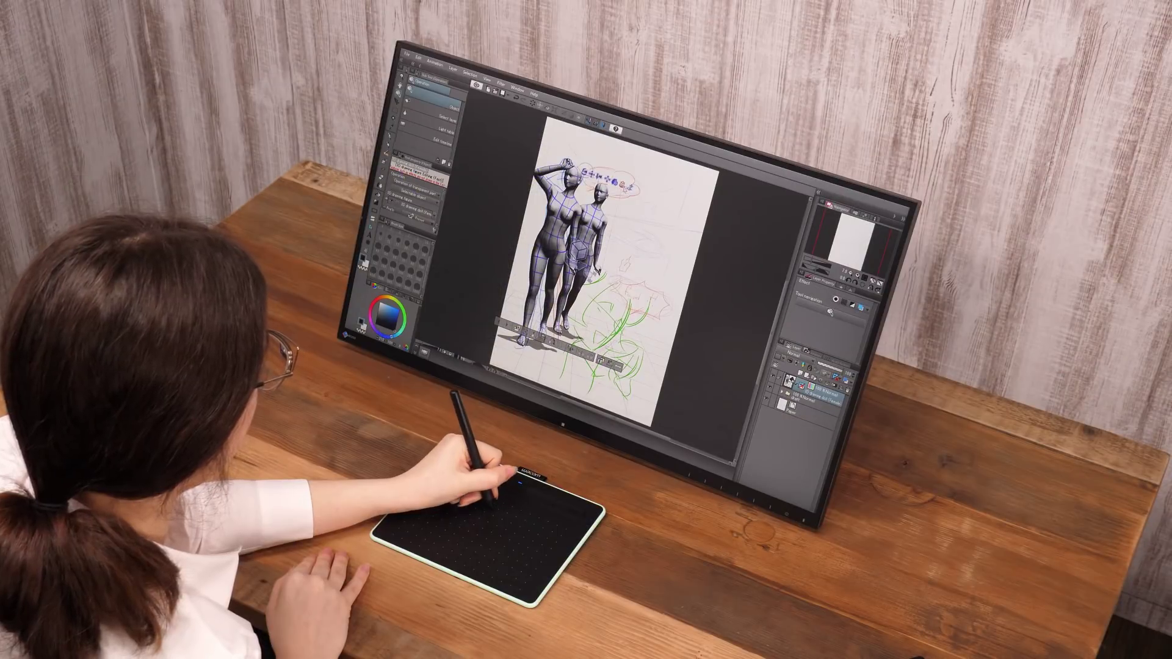
{"action": "left_click_drag", "start_coordinate": [576, 250], "coordinate": [577, 271]}
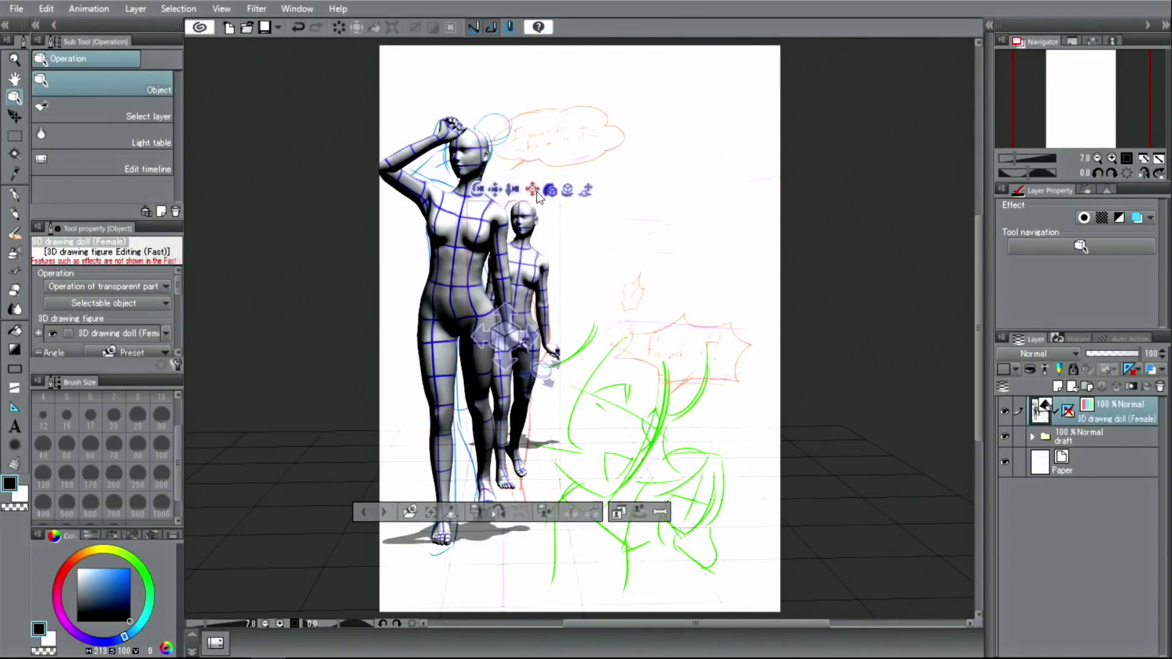
Rotate the second doll's hand joint so her lowered hand reaches toward the first doll
{"action": "left_click", "coordinate": [555, 353]}
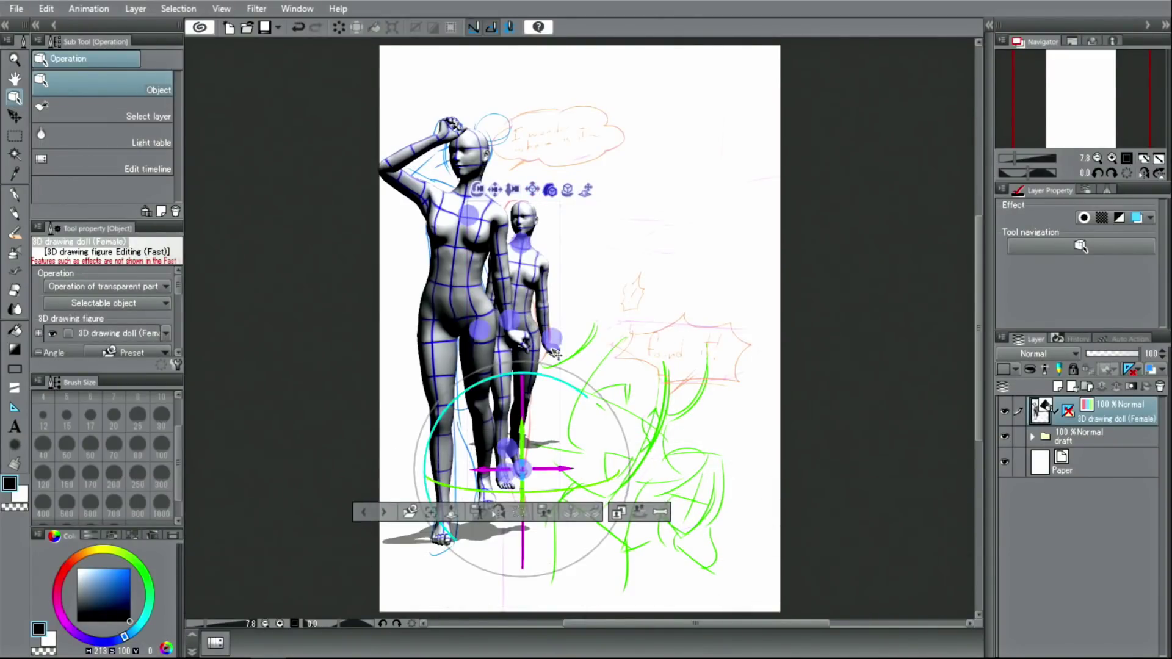
{"action": "left_click", "coordinate": [555, 351]}
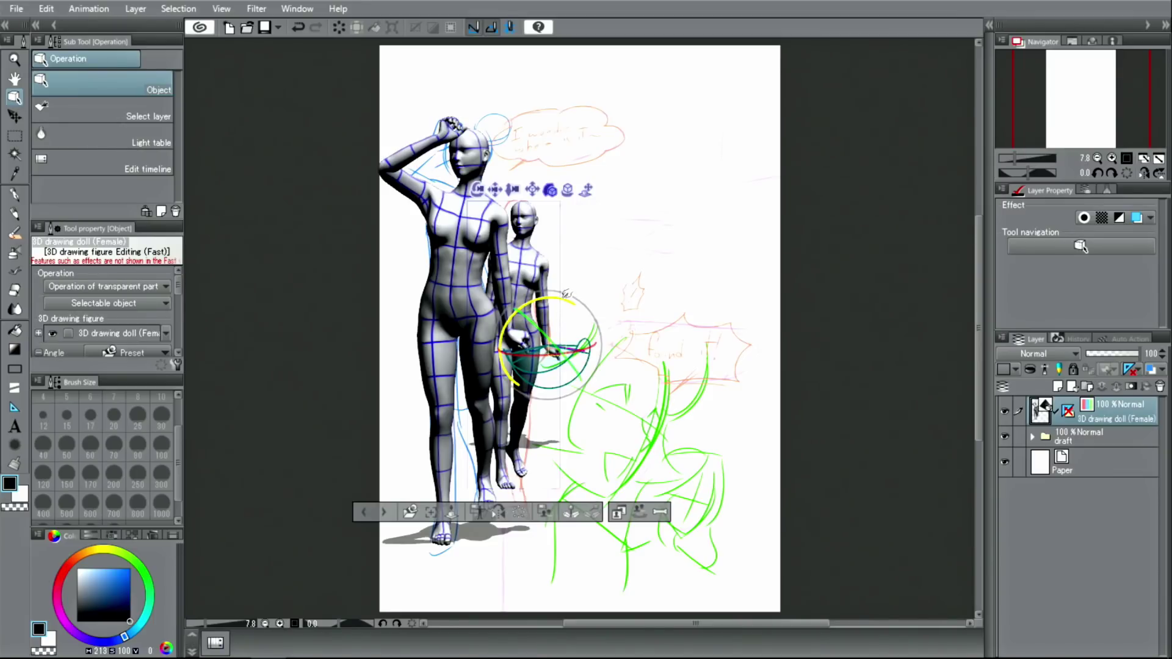
{"action": "left_click_drag", "start_coordinate": [567, 294], "coordinate": [611, 321]}
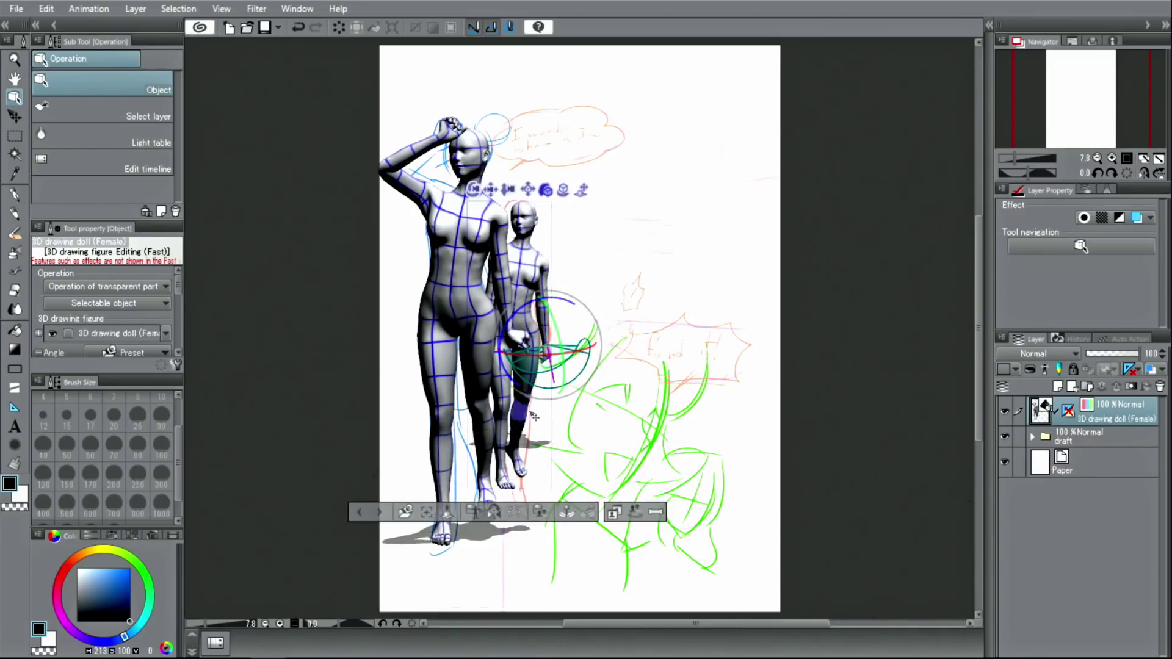
{"action": "left_click", "coordinate": [537, 366]}
{"action": "left_click", "coordinate": [537, 359]}
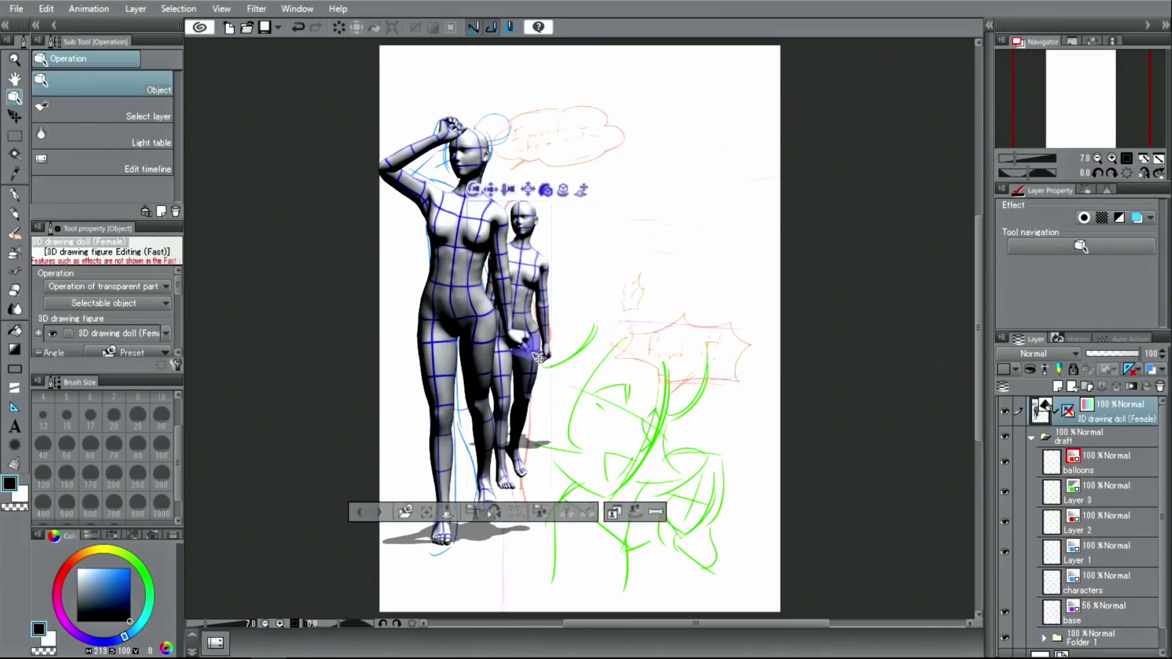
{"action": "left_click", "coordinate": [537, 346]}
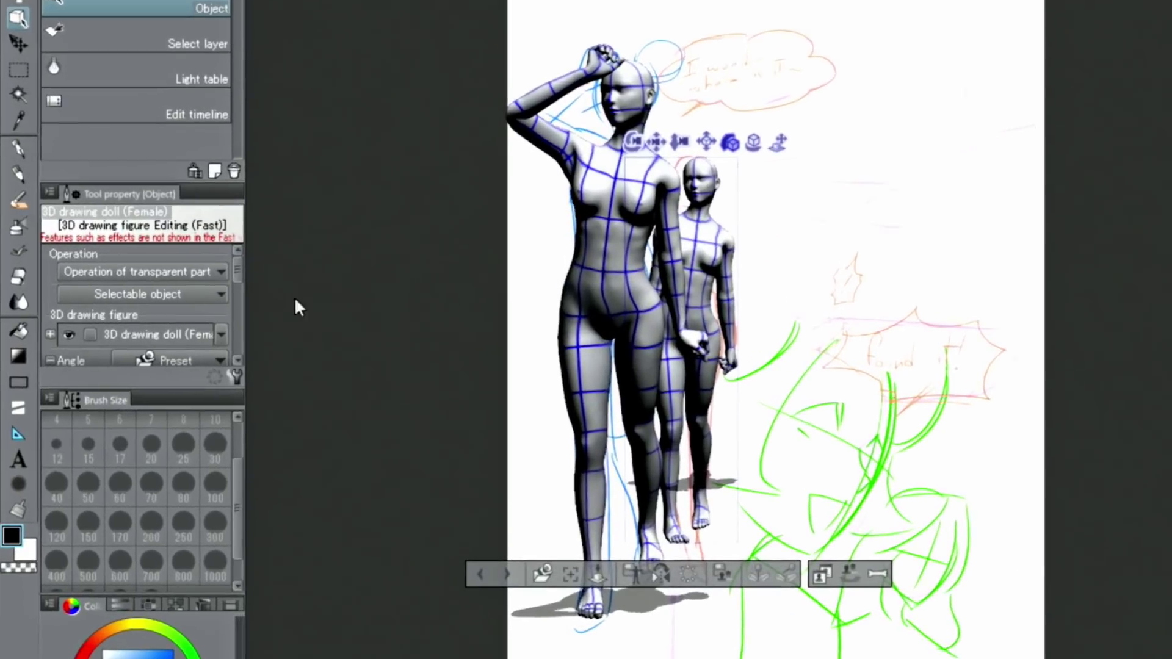
In Tool property's Angle settings, raise Perspective from 4.50 to 12.92
{"action": "left_click_drag", "start_coordinate": [239, 266], "coordinate": [239, 284]}
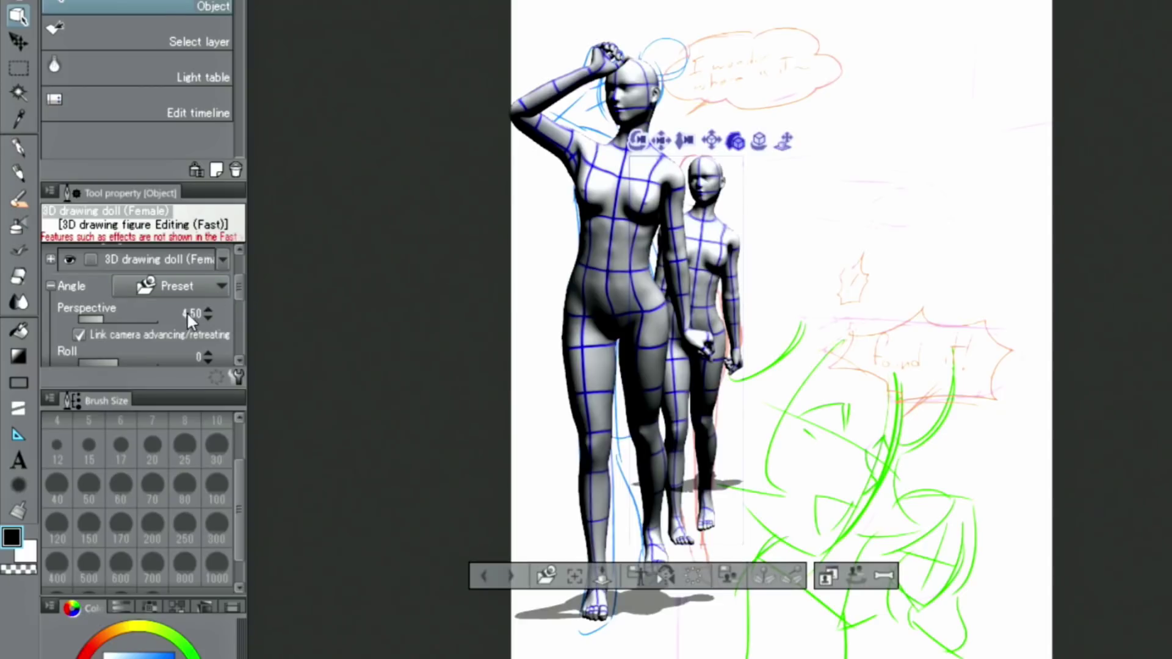
{"action": "mouse_move", "coordinate": [101, 316]}
{"action": "left_mouse_down"}
{"action": "mouse_move", "coordinate": [133, 319]}
{"action": "mouse_move", "coordinate": [104, 323]}
{"action": "left_mouse_up"}
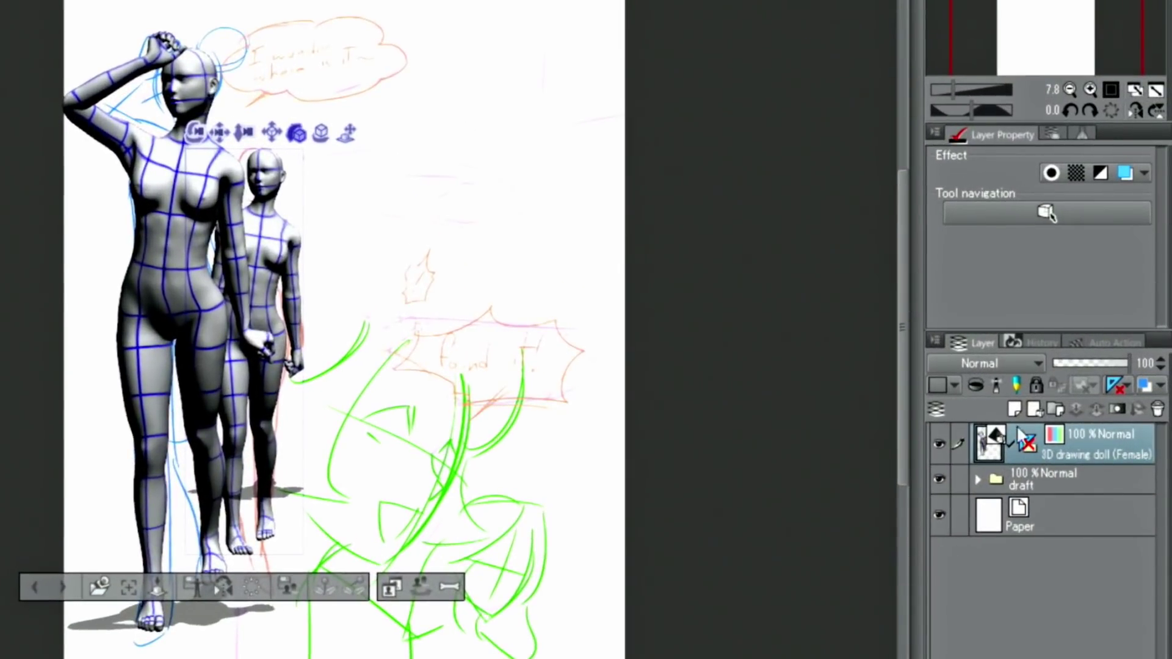
Add a new raster layer, then lower the 3D drawing doll (Female) layer's opacity to 39
{"action": "left_click", "coordinate": [1013, 408]}
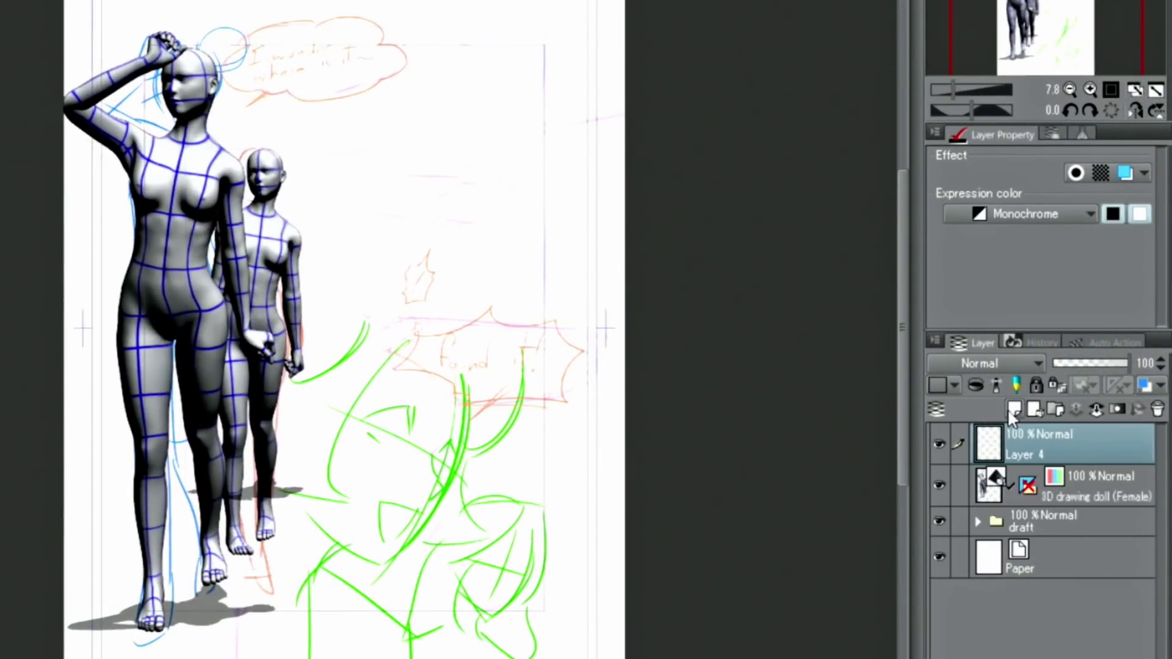
{"action": "left_click", "coordinate": [1107, 482]}
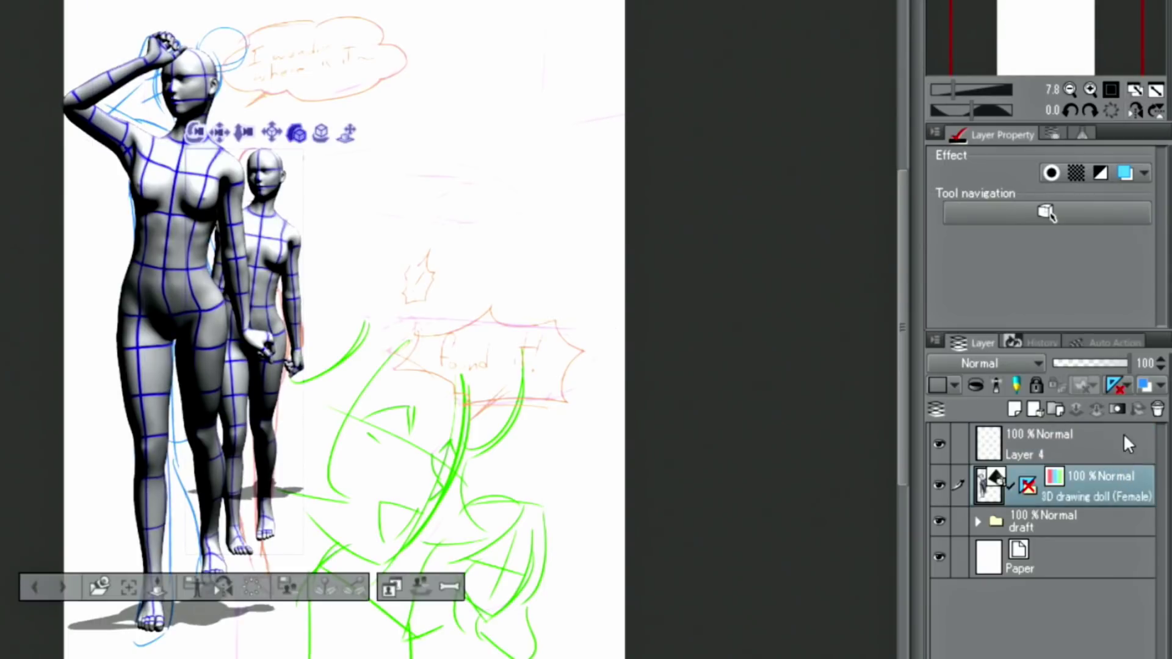
{"action": "mouse_move", "coordinate": [1119, 363]}
{"action": "left_mouse_down"}
{"action": "mouse_move", "coordinate": [1067, 368]}
{"action": "mouse_move", "coordinate": [1137, 357]}
{"action": "left_mouse_up"}
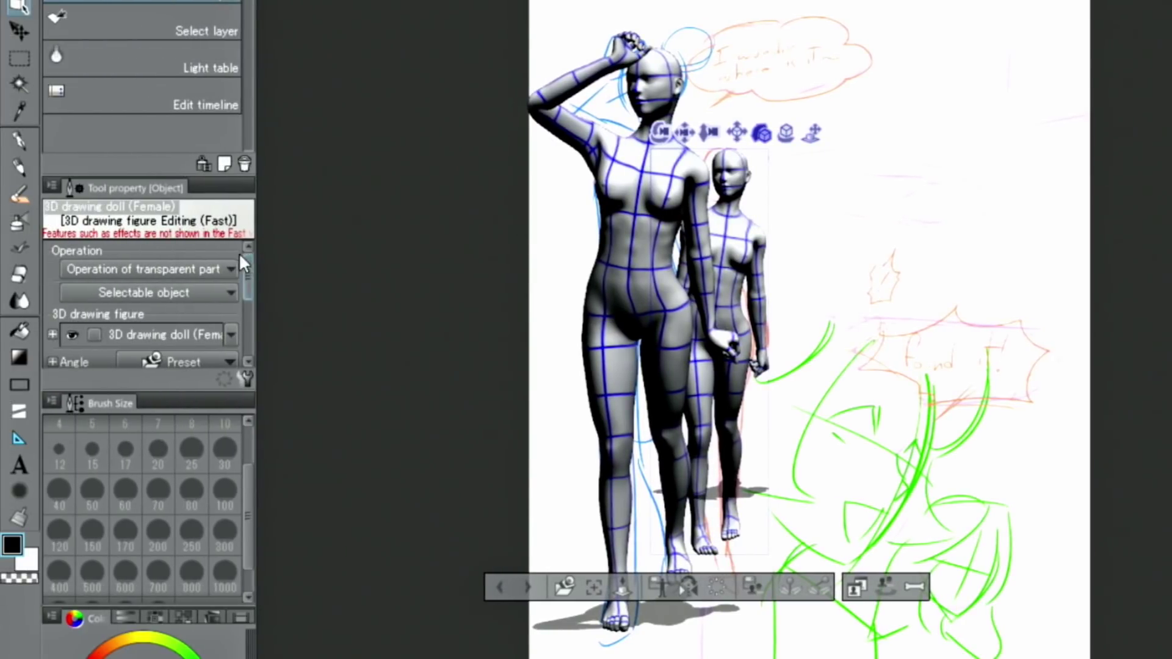
Set Display settings for editing to Normal and fade the doll layer to about 36% opacity
{"action": "left_click_drag", "start_coordinate": [248, 264], "coordinate": [250, 327]}
{"action": "left_click", "coordinate": [208, 357]}
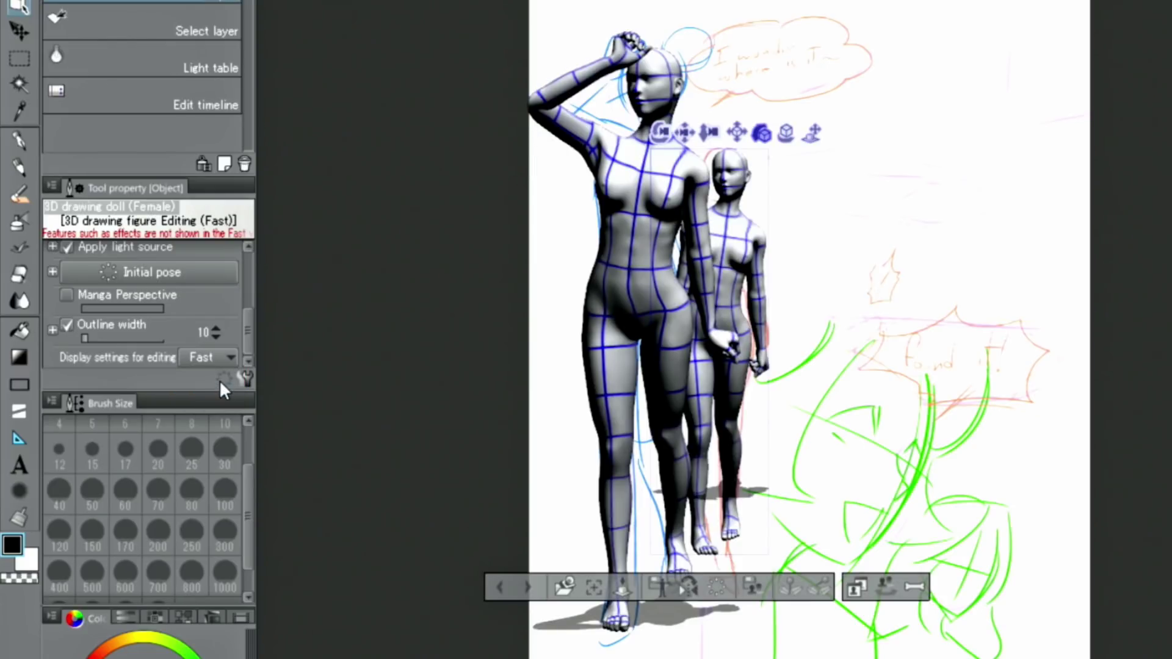
{"action": "left_click", "coordinate": [201, 378]}
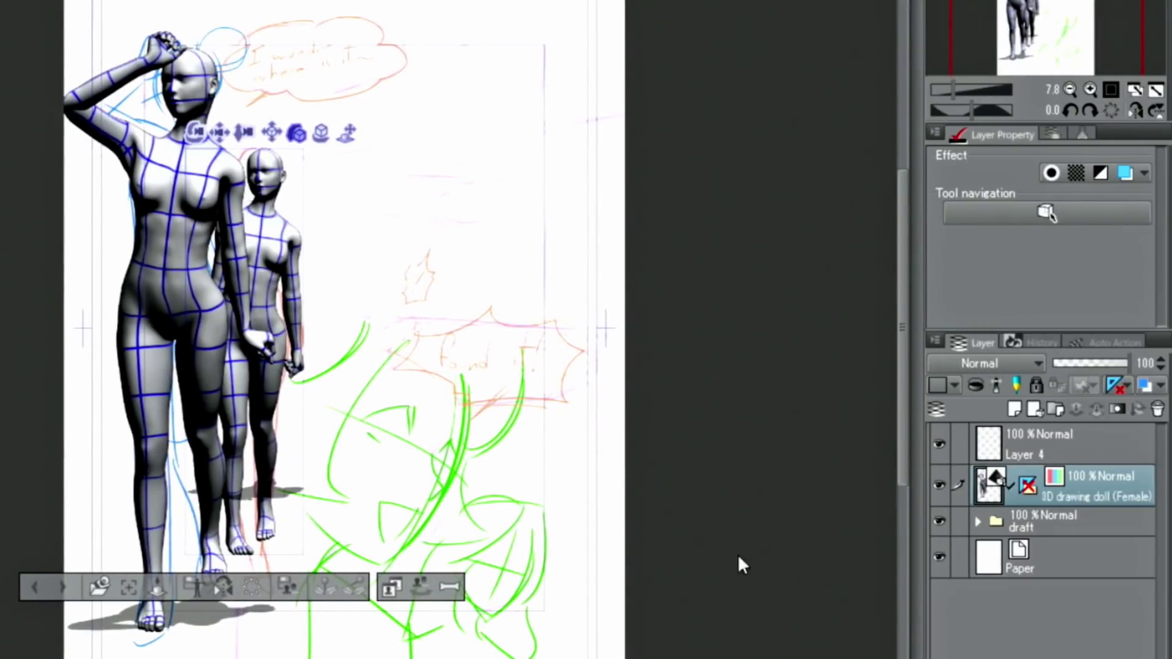
{"action": "left_click_drag", "start_coordinate": [1126, 364], "coordinate": [1082, 364]}
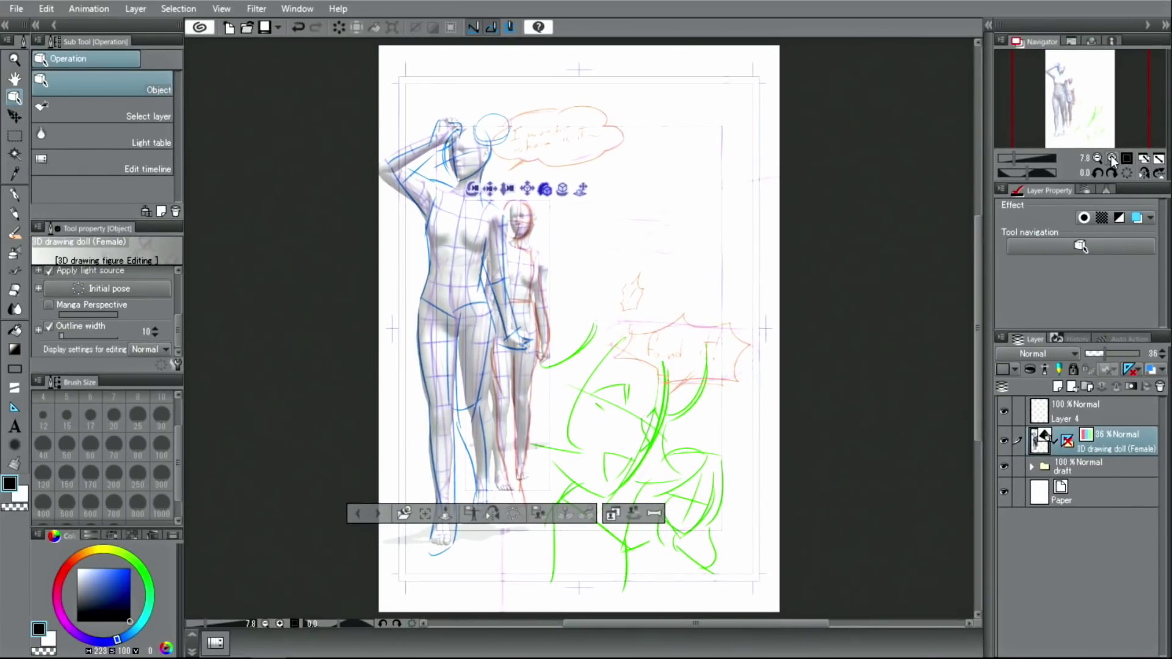
Zoom to 25% on the head, set Layer 4's Expression color to Color, hide drafts, pick Real pencil
{"action": "left_click", "coordinate": [1111, 157]}
{"action": "left_click", "coordinate": [1111, 157]}
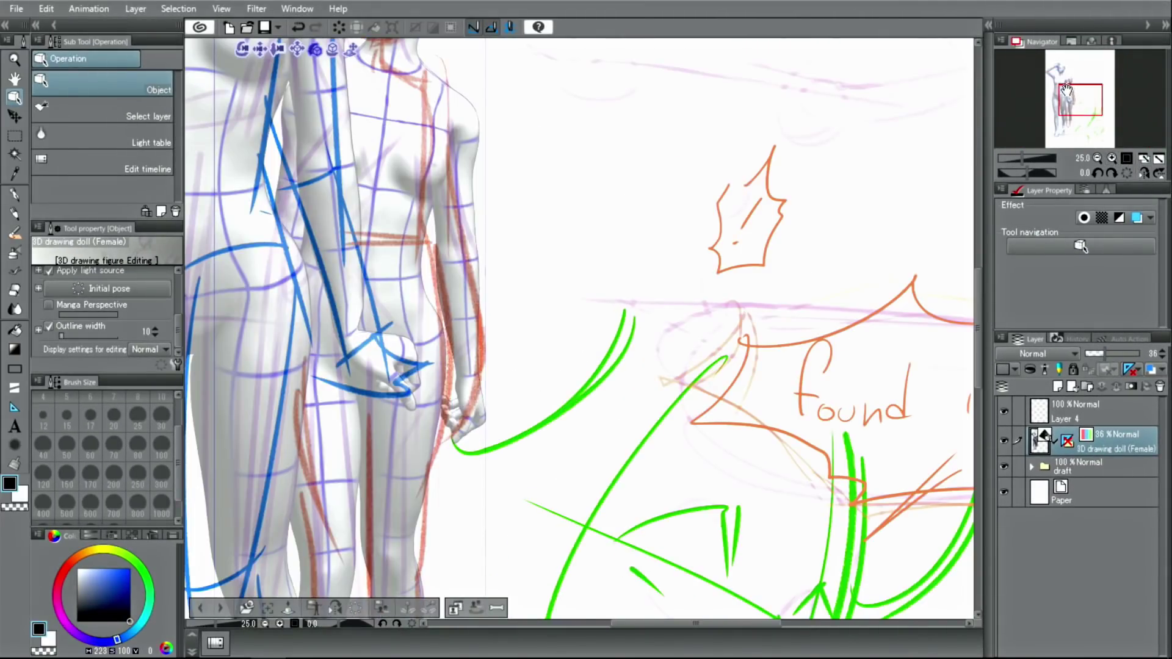
{"action": "left_click_drag", "start_coordinate": [1066, 90], "coordinate": [1049, 63]}
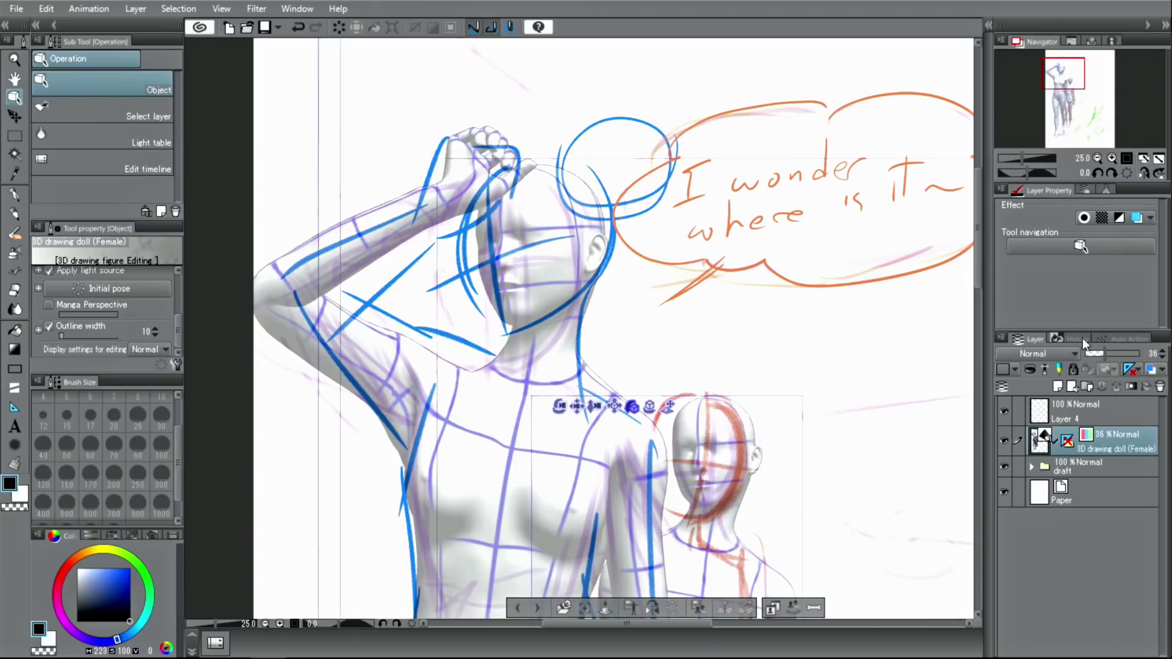
{"action": "left_click", "coordinate": [1083, 418]}
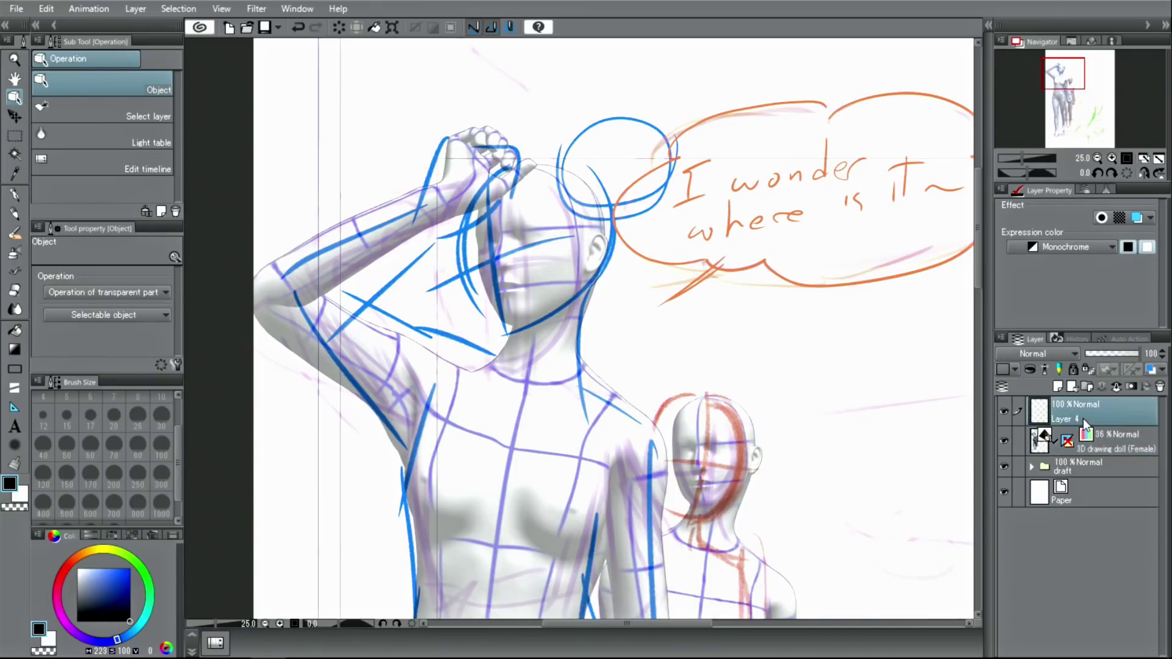
{"action": "left_click", "coordinate": [1062, 246]}
{"action": "left_click", "coordinate": [1062, 273]}
{"action": "left_click", "coordinate": [1004, 466]}
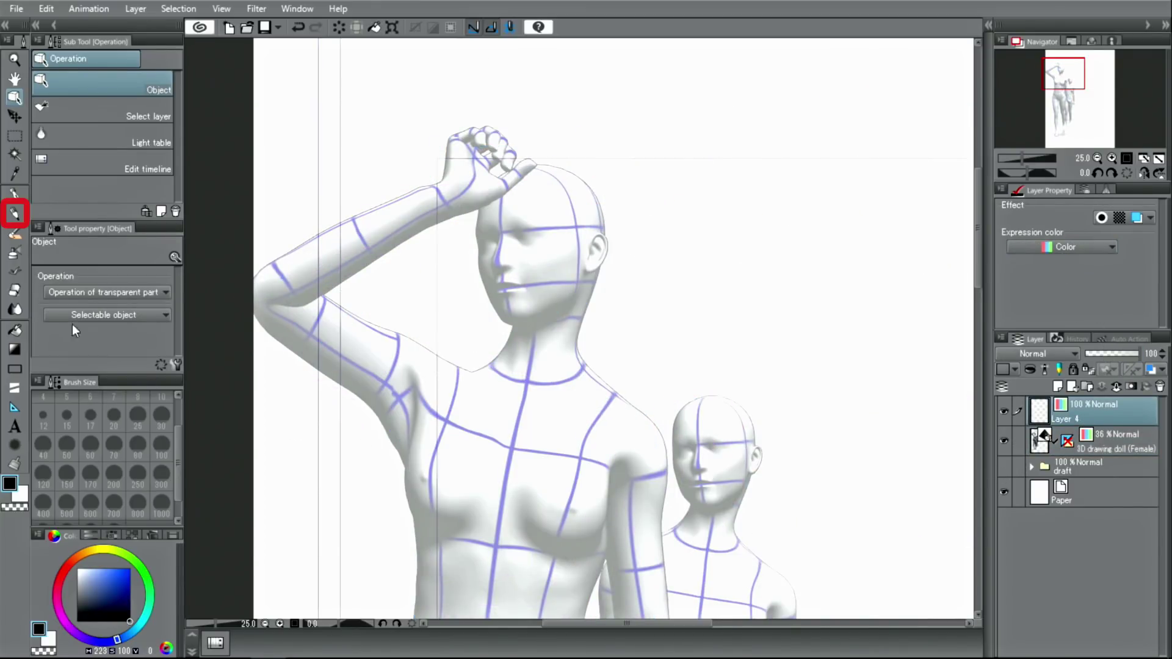
{"action": "left_click", "coordinate": [14, 214]}
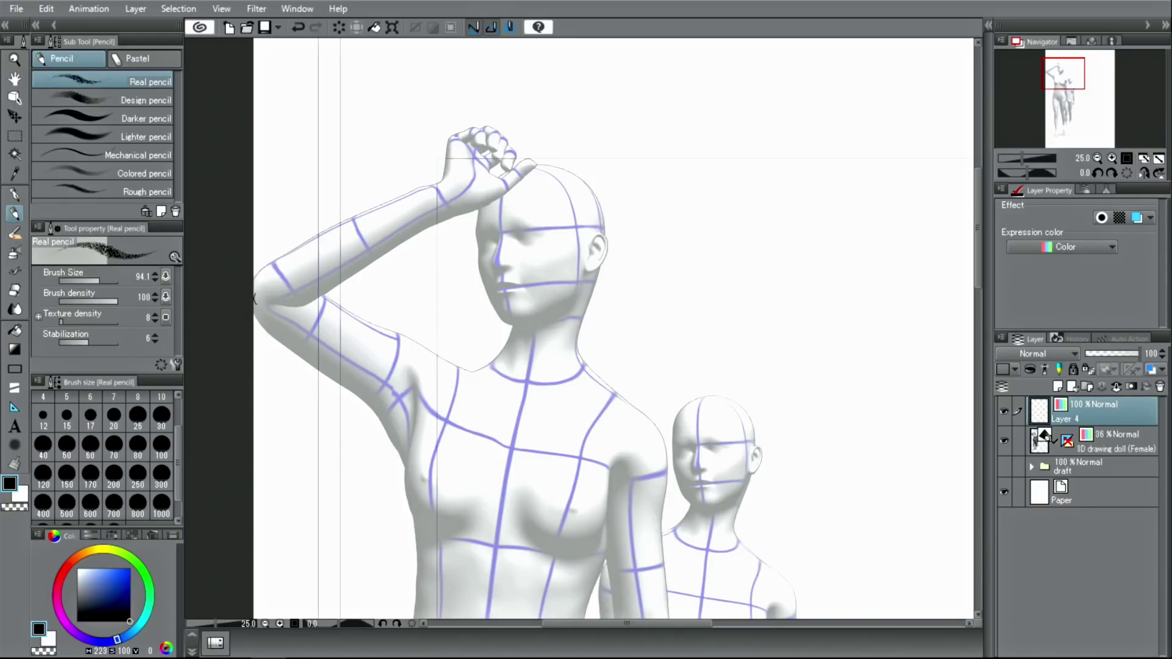
Pencil the jawline, face side, neck, chest, torso and right shoulder over the front doll
{"action": "mouse_move", "coordinate": [580, 291]}
{"action": "left_mouse_down"}
{"action": "mouse_move", "coordinate": [528, 314]}
{"action": "mouse_move", "coordinate": [471, 214]}
{"action": "mouse_move", "coordinate": [481, 287]}
{"action": "left_mouse_up"}
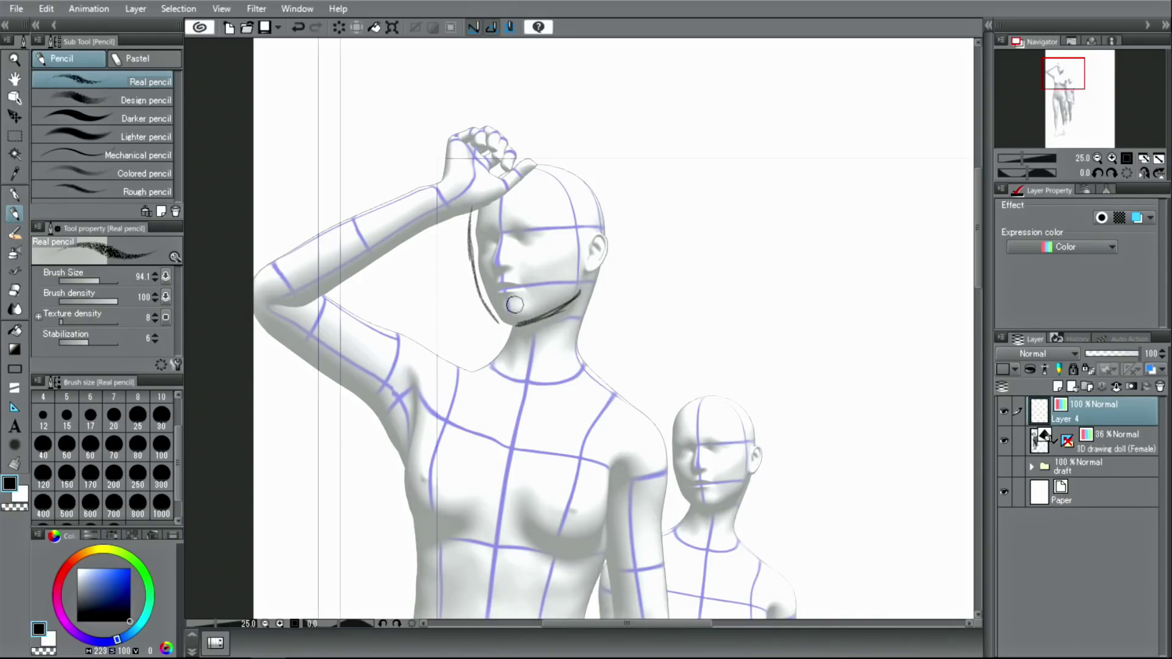
{"action": "left_click_drag", "start_coordinate": [512, 336], "coordinate": [496, 366]}
{"action": "mouse_move", "coordinate": [584, 304]}
{"action": "left_mouse_down"}
{"action": "mouse_move", "coordinate": [583, 367]}
{"action": "mouse_move", "coordinate": [601, 383]}
{"action": "mouse_move", "coordinate": [480, 361]}
{"action": "left_mouse_up"}
{"action": "left_click_drag", "start_coordinate": [595, 366], "coordinate": [546, 502]}
{"action": "left_click_drag", "start_coordinate": [481, 361], "coordinate": [458, 593]}
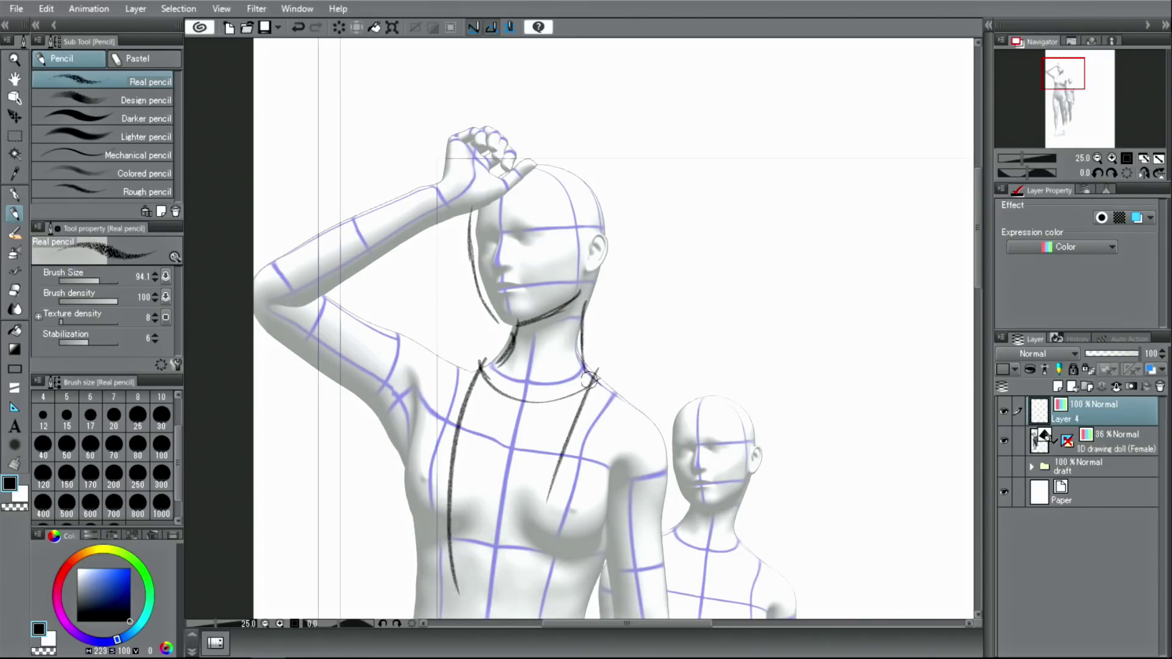
{"action": "left_click_drag", "start_coordinate": [590, 366], "coordinate": [651, 415]}
Sketch the hair strands and round bun, then draw the eyes and a small open mouth
{"action": "left_click_drag", "start_coordinate": [537, 194], "coordinate": [540, 286]}
{"action": "left_click_drag", "start_coordinate": [594, 258], "coordinate": [555, 290]}
{"action": "left_click_drag", "start_coordinate": [608, 211], "coordinate": [587, 299]}
{"action": "mouse_move", "coordinate": [618, 135]}
{"action": "left_mouse_down"}
{"action": "mouse_move", "coordinate": [591, 149]}
{"action": "mouse_move", "coordinate": [628, 136]}
{"action": "left_mouse_up"}
{"action": "mouse_move", "coordinate": [458, 217]}
{"action": "left_mouse_down"}
{"action": "mouse_move", "coordinate": [452, 317]}
{"action": "mouse_move", "coordinate": [443, 257]}
{"action": "left_mouse_up"}
{"action": "mouse_move", "coordinate": [584, 151]}
{"action": "left_mouse_down"}
{"action": "mouse_move", "coordinate": [568, 165]}
{"action": "mouse_move", "coordinate": [517, 154]}
{"action": "left_mouse_up"}
{"action": "left_click_drag", "start_coordinate": [589, 142], "coordinate": [494, 165]}
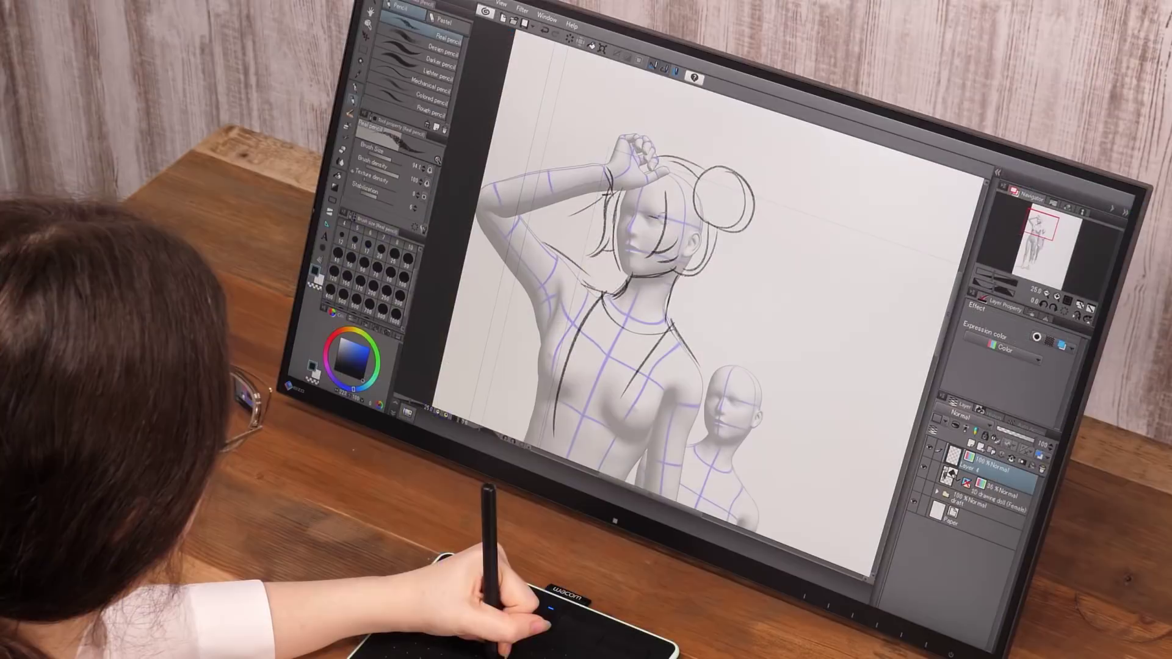
{"action": "left_click_drag", "start_coordinate": [623, 215], "coordinate": [655, 221]}
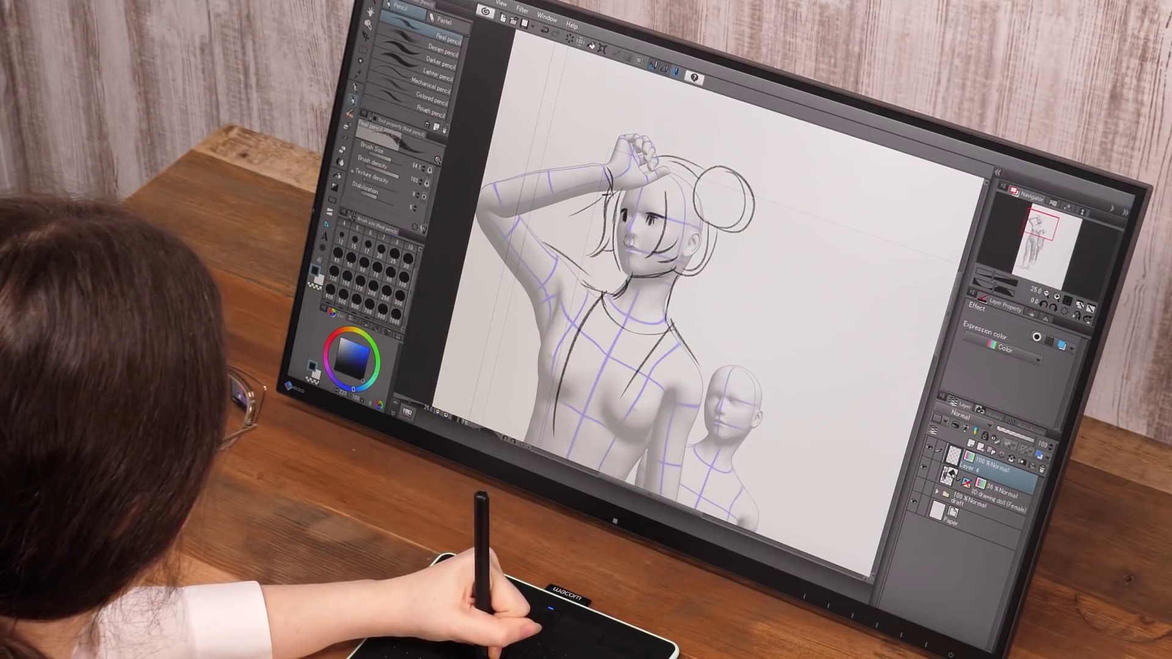
{"action": "left_click_drag", "start_coordinate": [622, 243], "coordinate": [634, 250]}
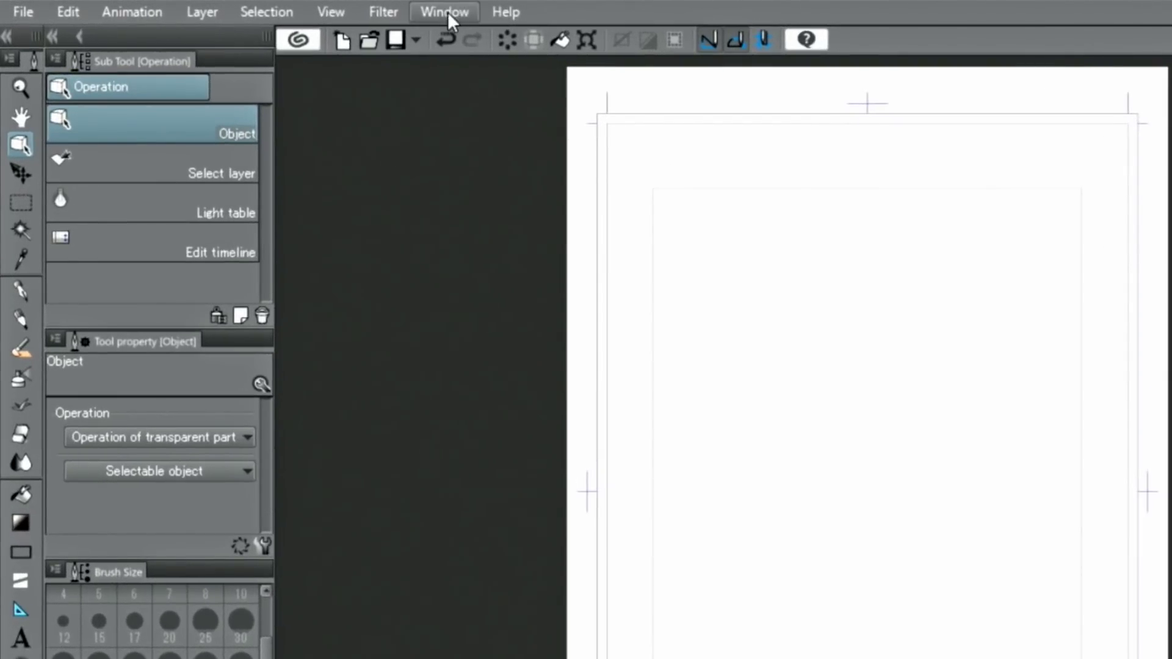
Open Material [3D], list Body type, and drag the 3D drawing doll (Male) onto the page
{"action": "left_click", "coordinate": [448, 13]}
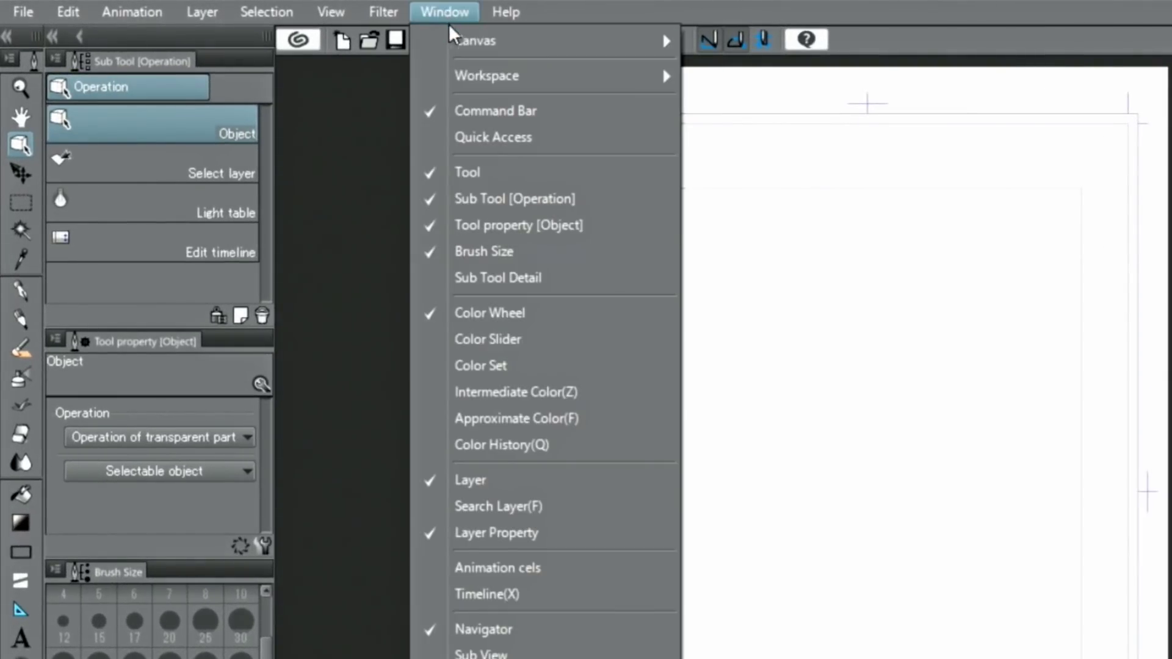
{"action": "mouse_move", "coordinate": [629, 486]}
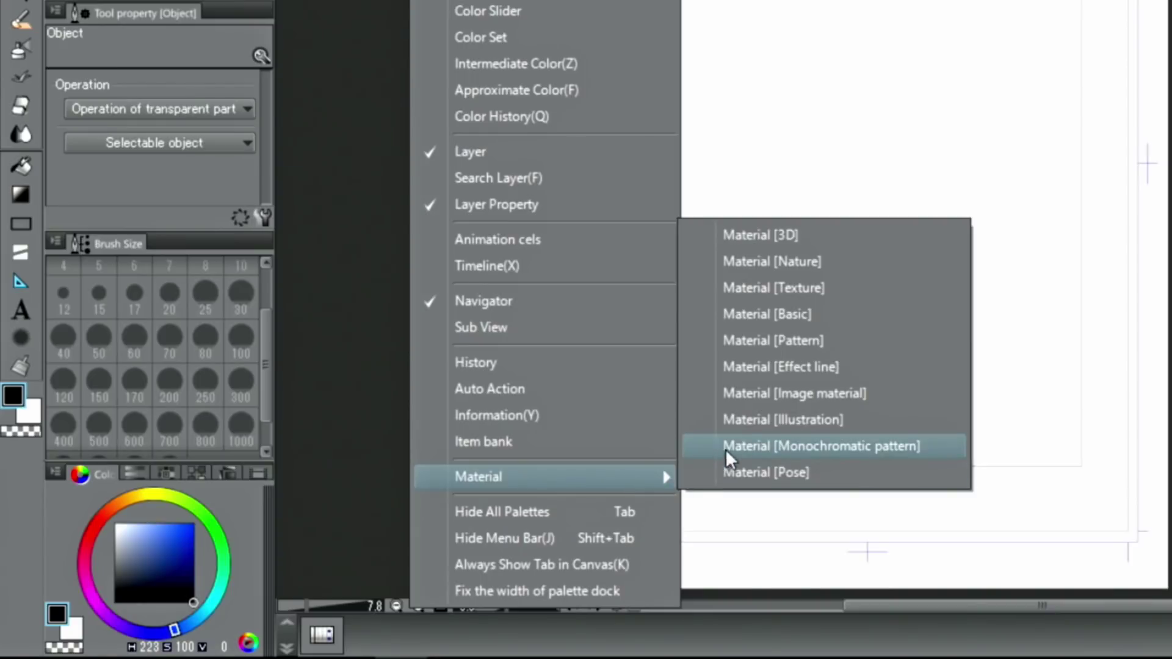
{"action": "left_click", "coordinate": [737, 236]}
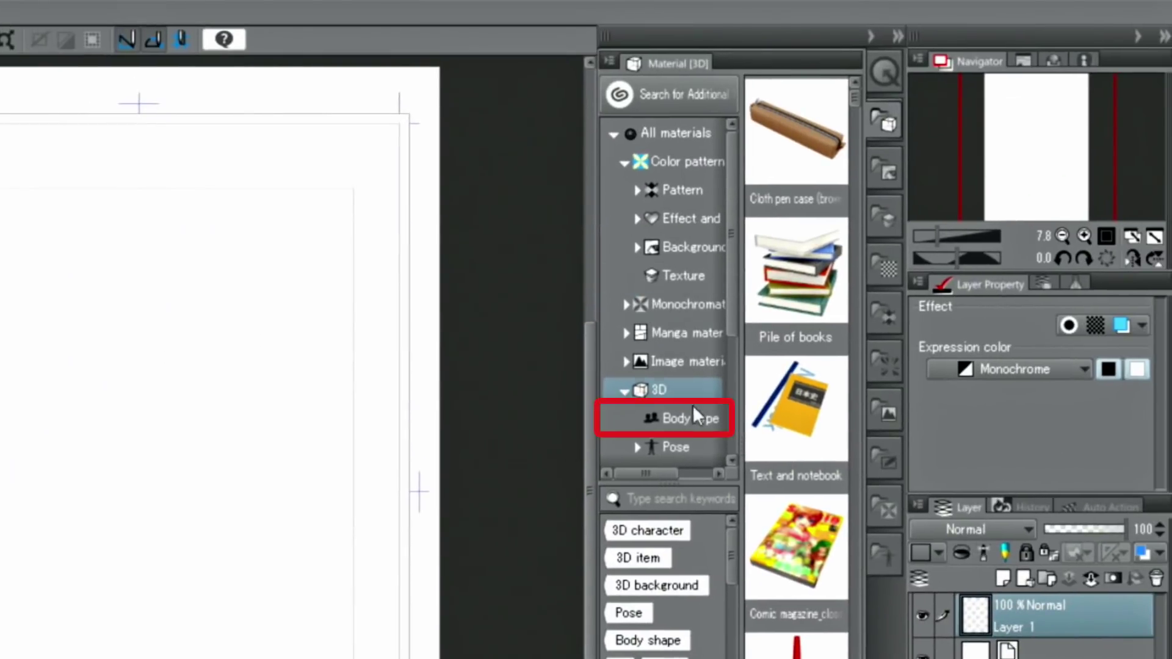
{"action": "left_click", "coordinate": [692, 408]}
{"action": "left_click", "coordinate": [816, 289]}
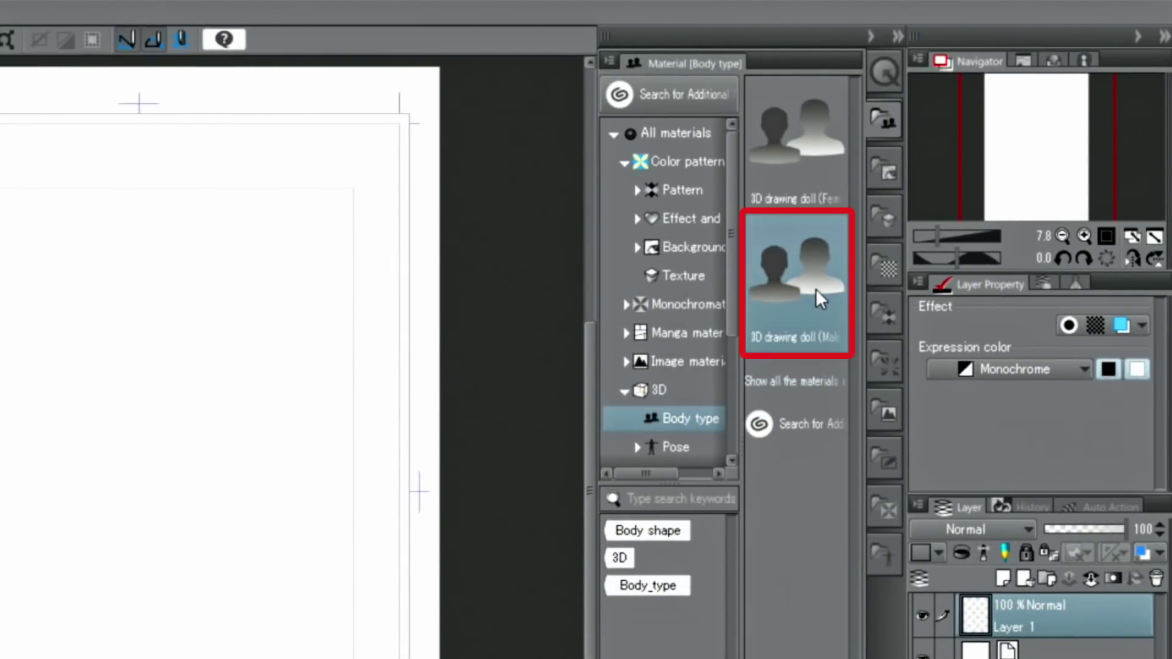
{"action": "mouse_move", "coordinate": [813, 280]}
{"action": "left_mouse_down"}
{"action": "mouse_move", "coordinate": [317, 493]}
{"action": "mouse_move", "coordinate": [135, 512]}
{"action": "mouse_move", "coordinate": [123, 496]}
{"action": "left_mouse_up"}
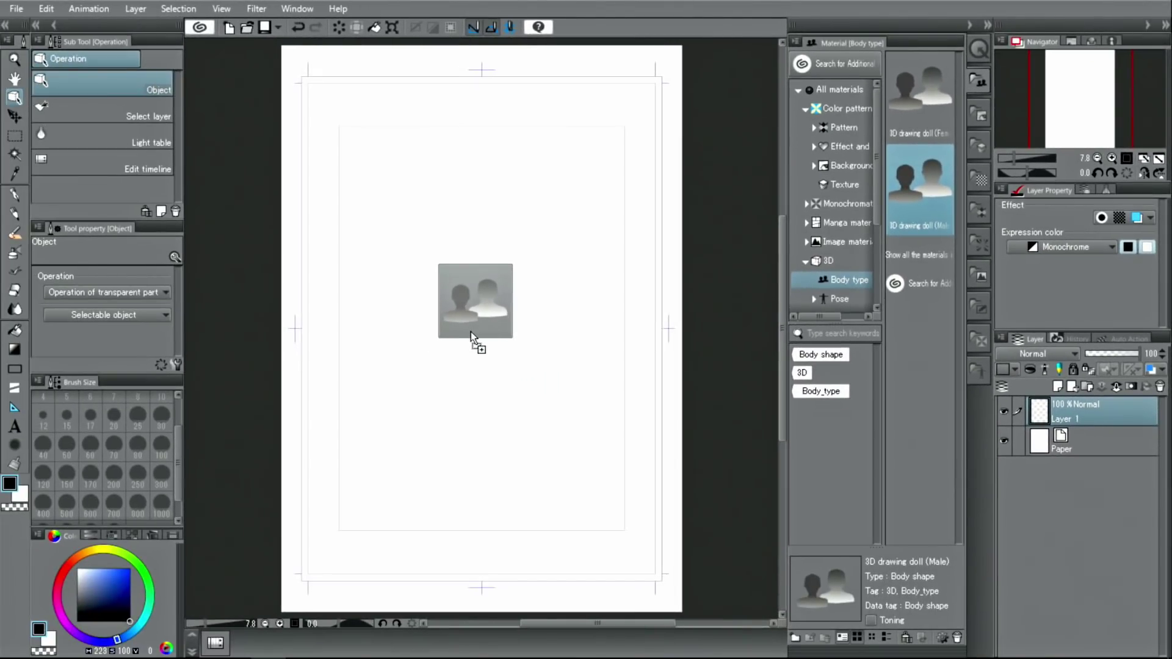
Drop the male doll on the page, try slim and overweight builds, reset to normal, make it slightly taller
{"action": "left_click_drag", "start_coordinate": [471, 331], "coordinate": [471, 338]}
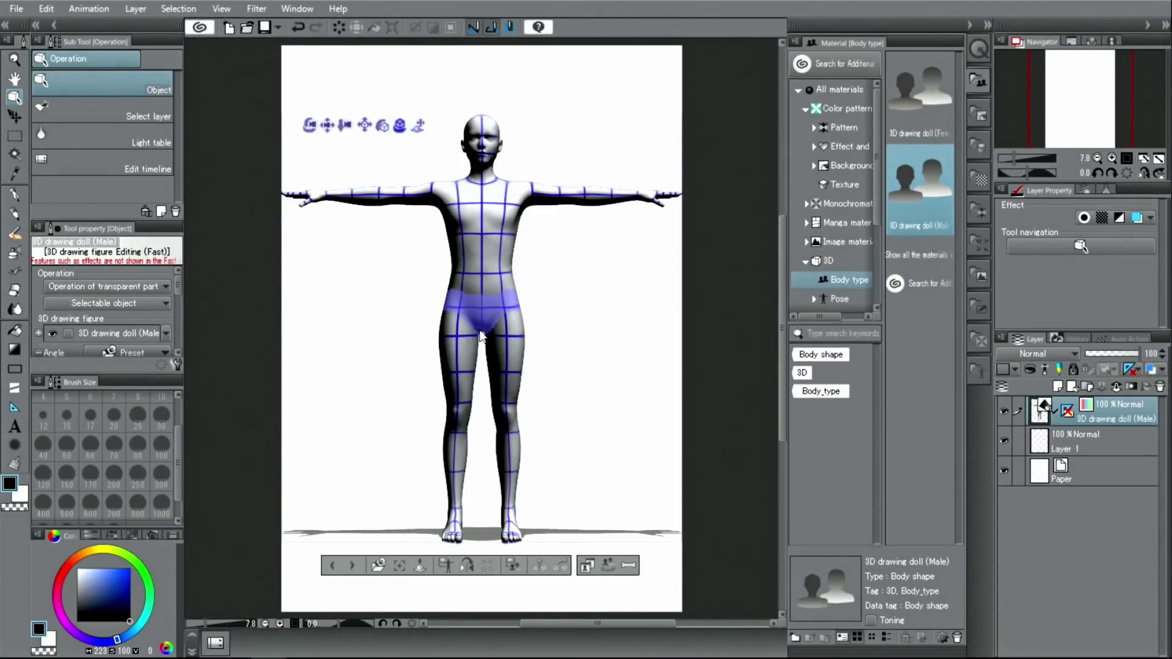
{"action": "left_click", "coordinate": [586, 561]}
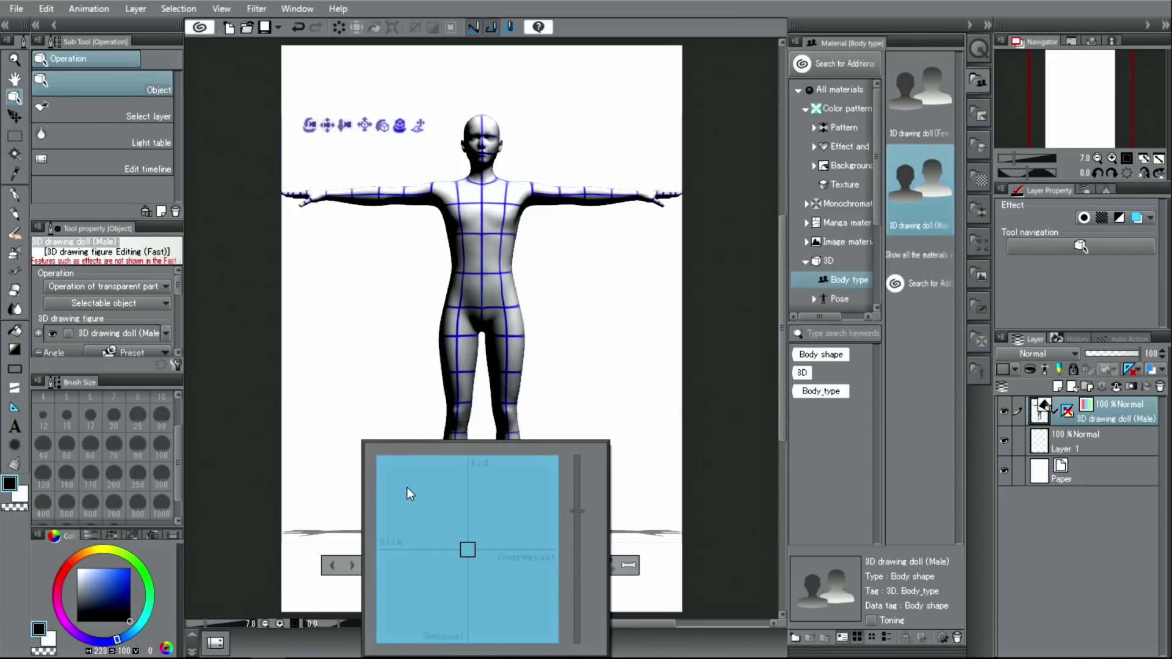
{"action": "left_click", "coordinate": [405, 486]}
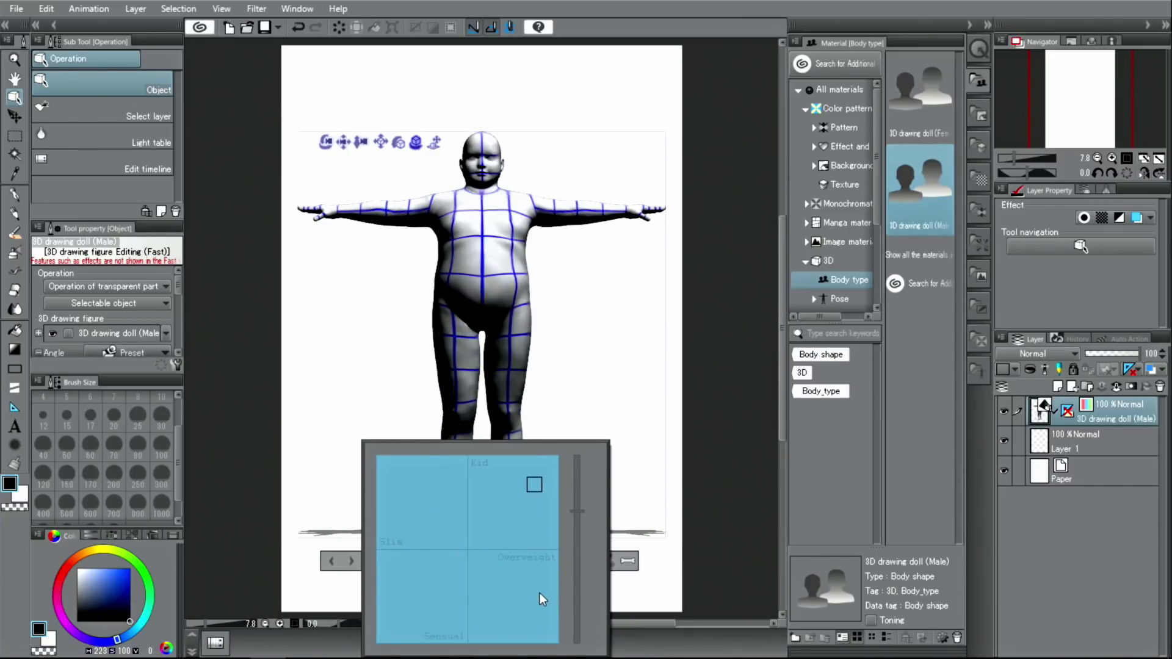
{"action": "left_click", "coordinate": [542, 616]}
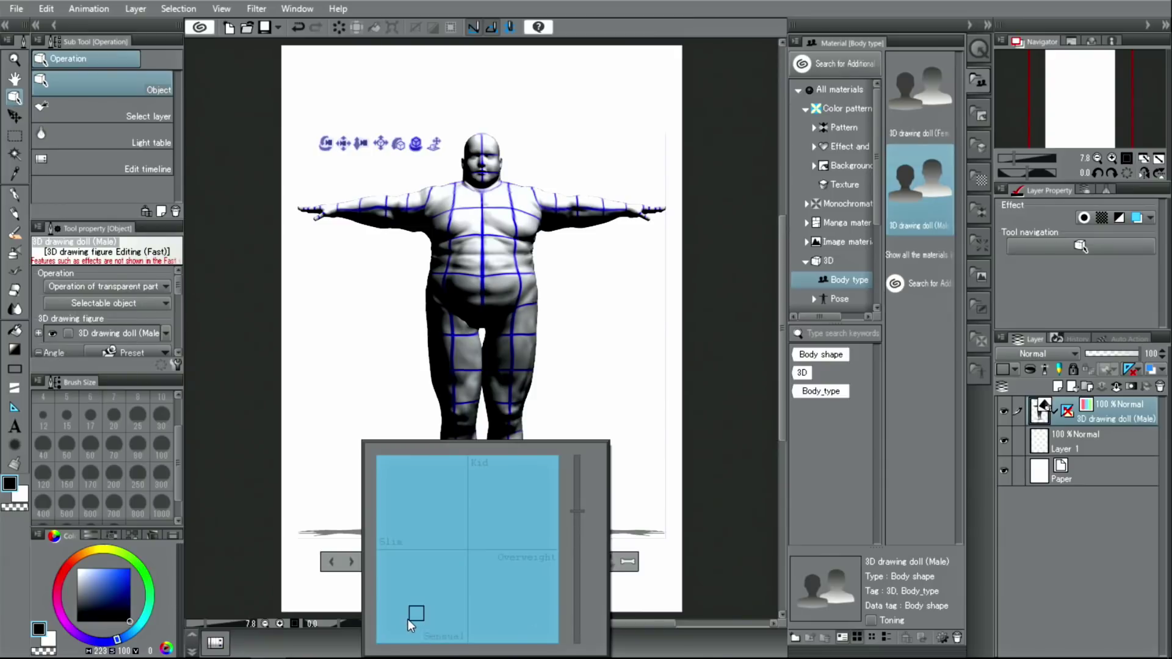
{"action": "left_click", "coordinate": [465, 547]}
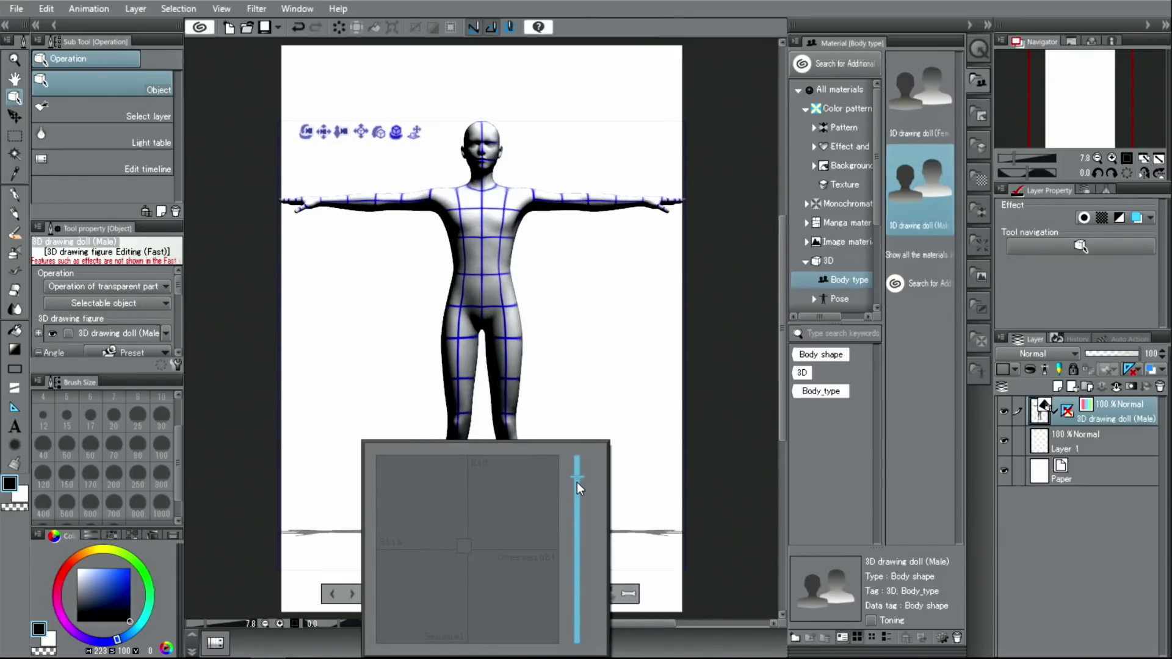
{"action": "left_click_drag", "start_coordinate": [577, 482], "coordinate": [576, 498]}
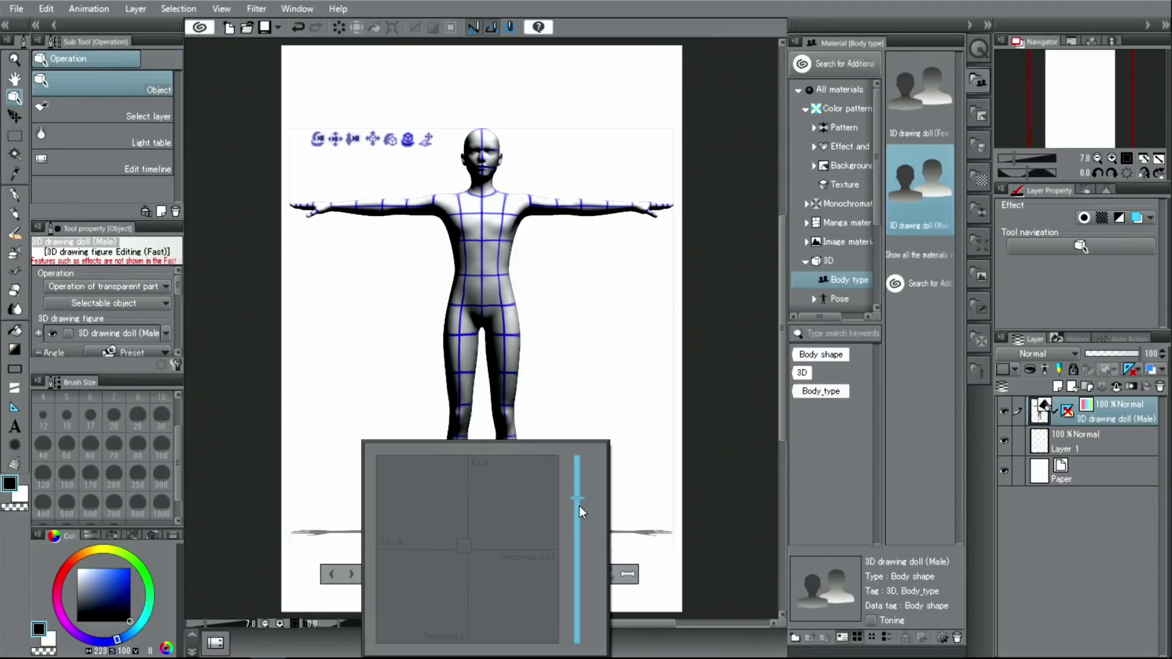
{"action": "left_click", "coordinate": [708, 445]}
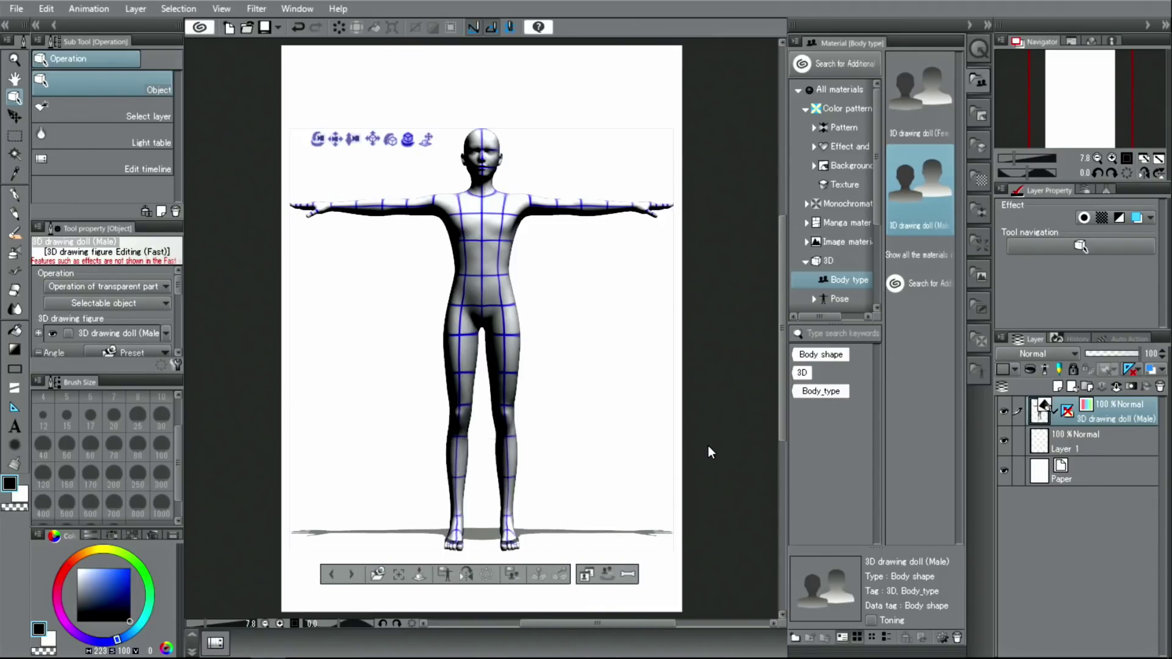